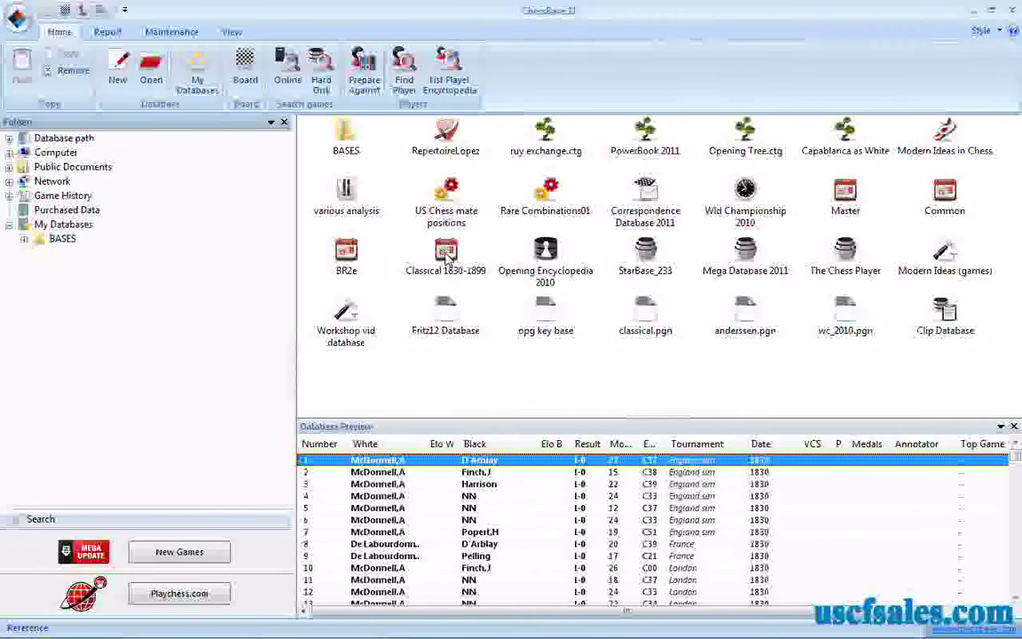
# - Open a search of the Classical 1830-1899 database and start a manoeuvre for a white pawn (P) move
pyautogui.rightClick(447, 257)
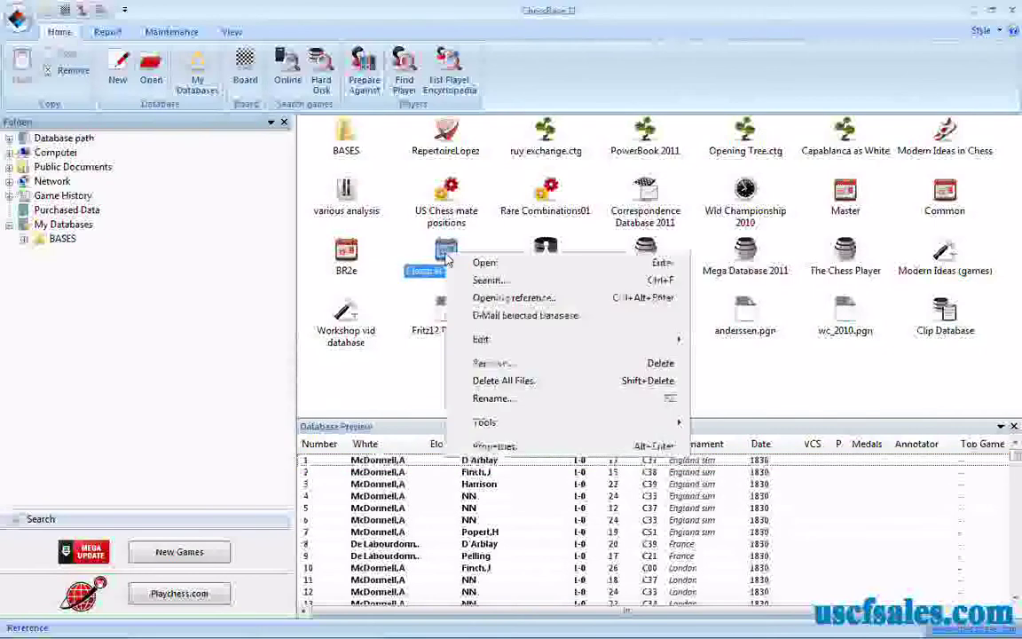
pyautogui.click(484, 288)
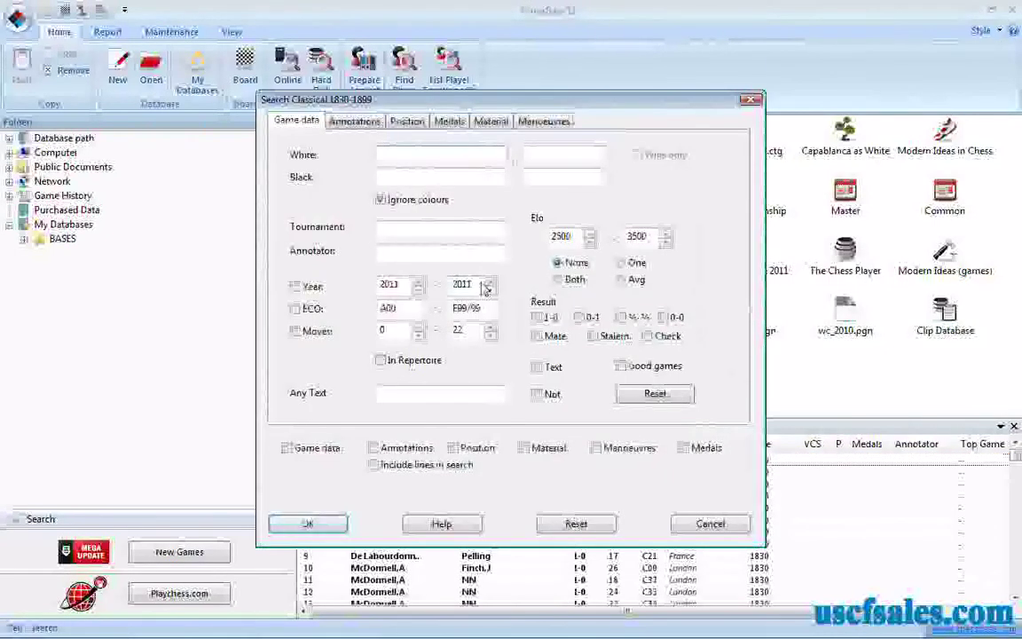
pyautogui.click(539, 125)
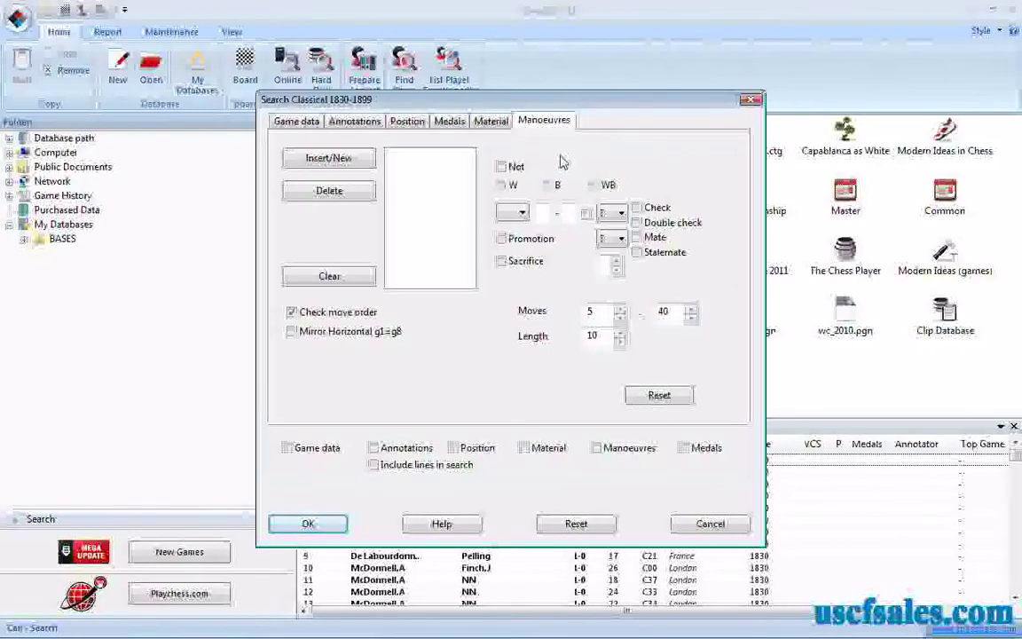
pyautogui.click(501, 187)
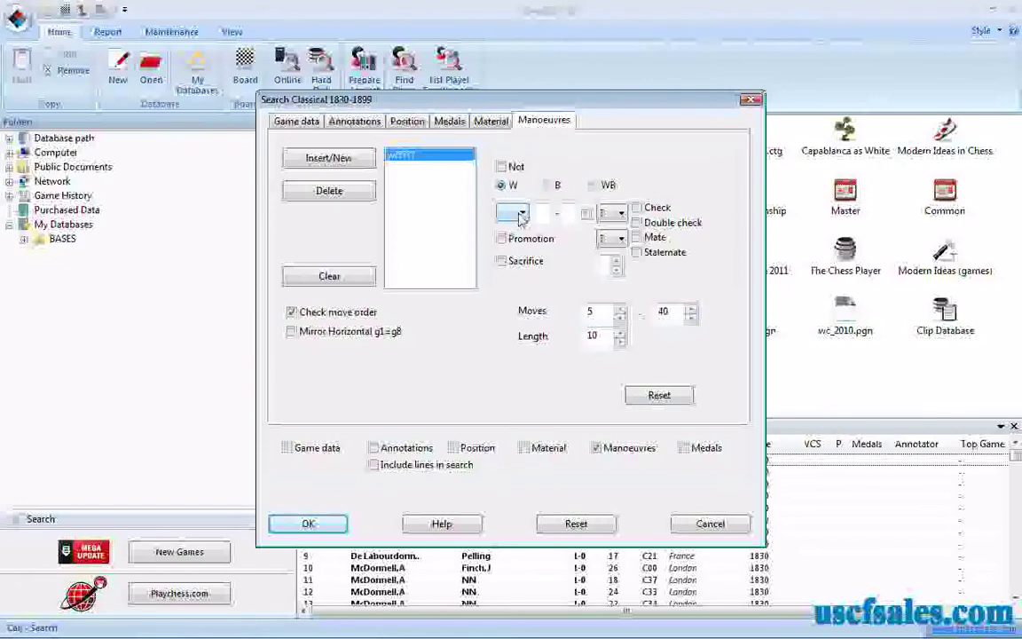
pyautogui.click(521, 216)
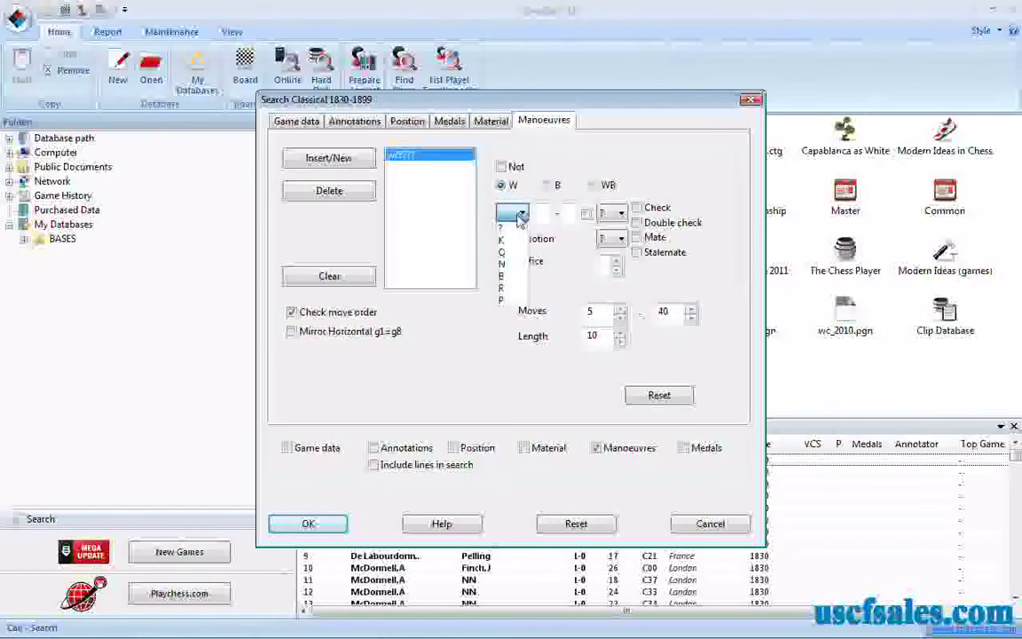
pyautogui.click(512, 301)
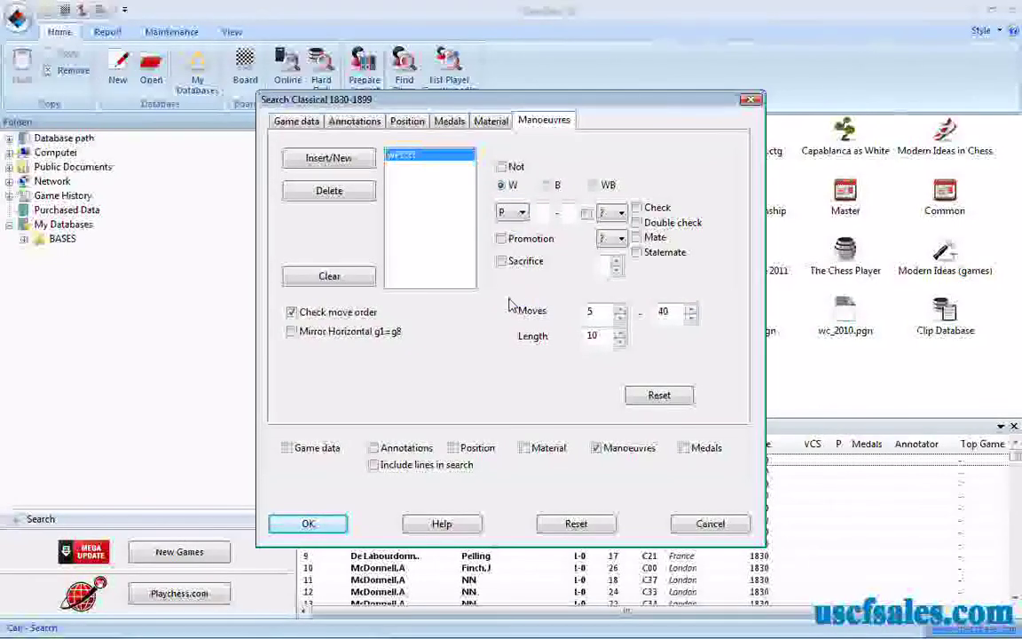
# - Restrict the white pawn's move to start on ?7 and end on ?8
pyautogui.write('f7')
pyautogui.click(573, 216)
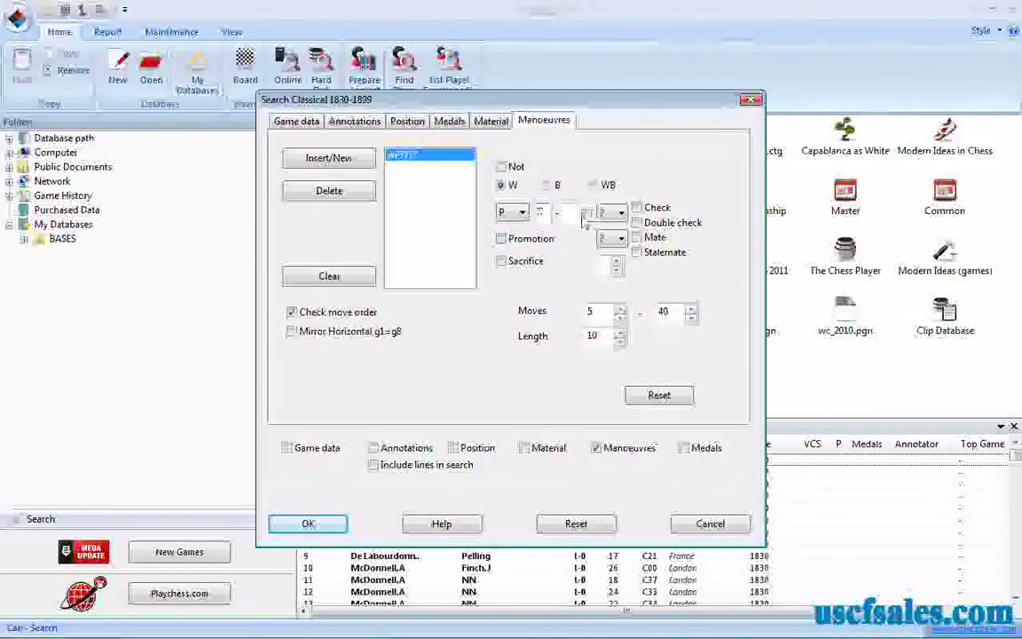
pyautogui.write('f8')
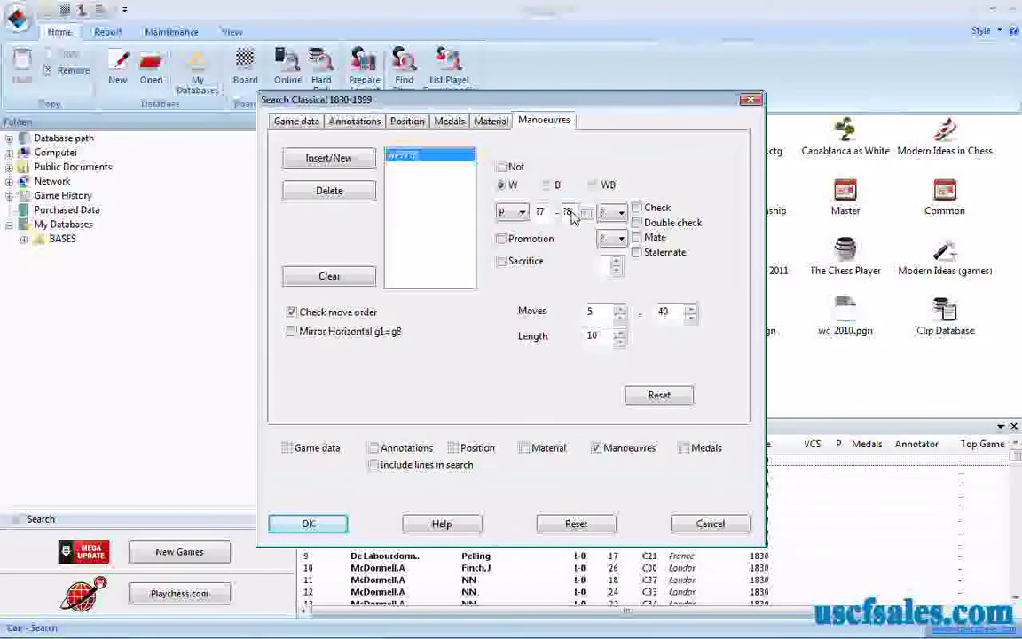
pyautogui.press('BackSpace')
pyautogui.write('1')
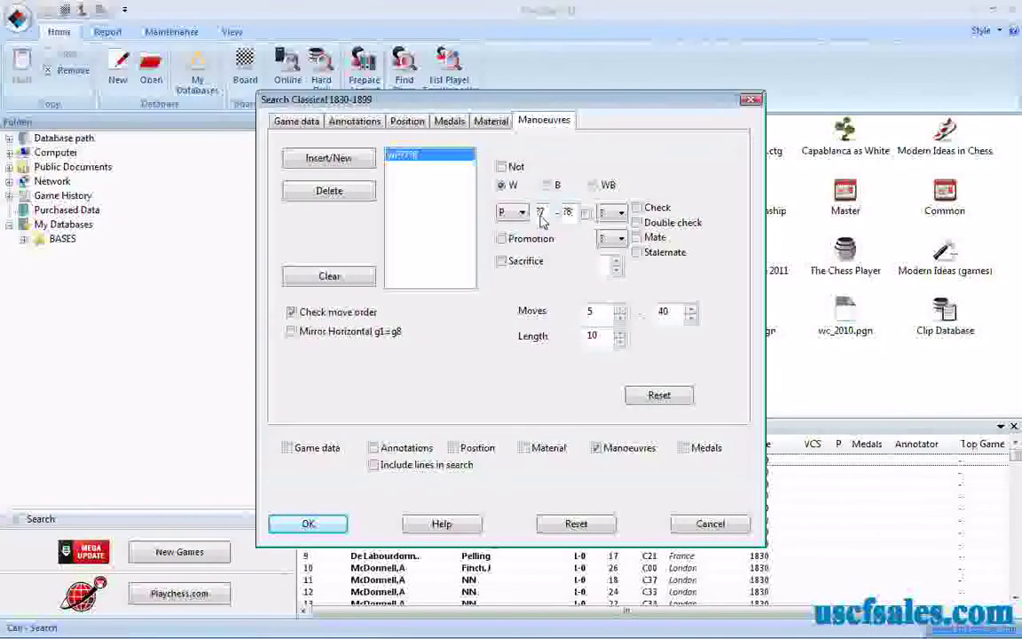
# - Change both the start and end squares of the white pawn's move to the ?? wildcard
pyautogui.doubleClick(541, 212)
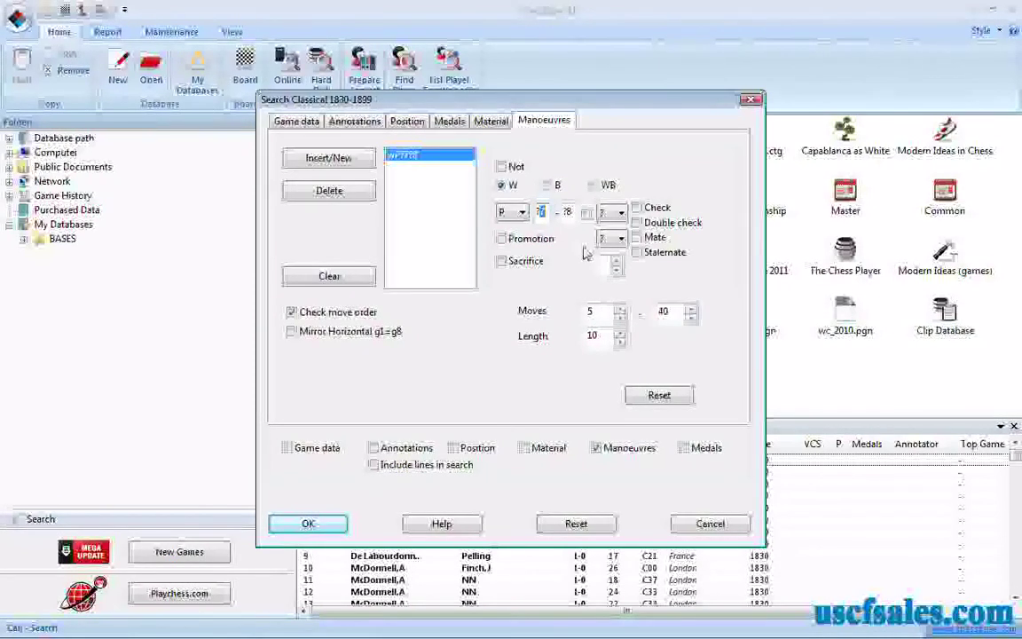
pyautogui.write('??')
pyautogui.doubleClick(568, 213)
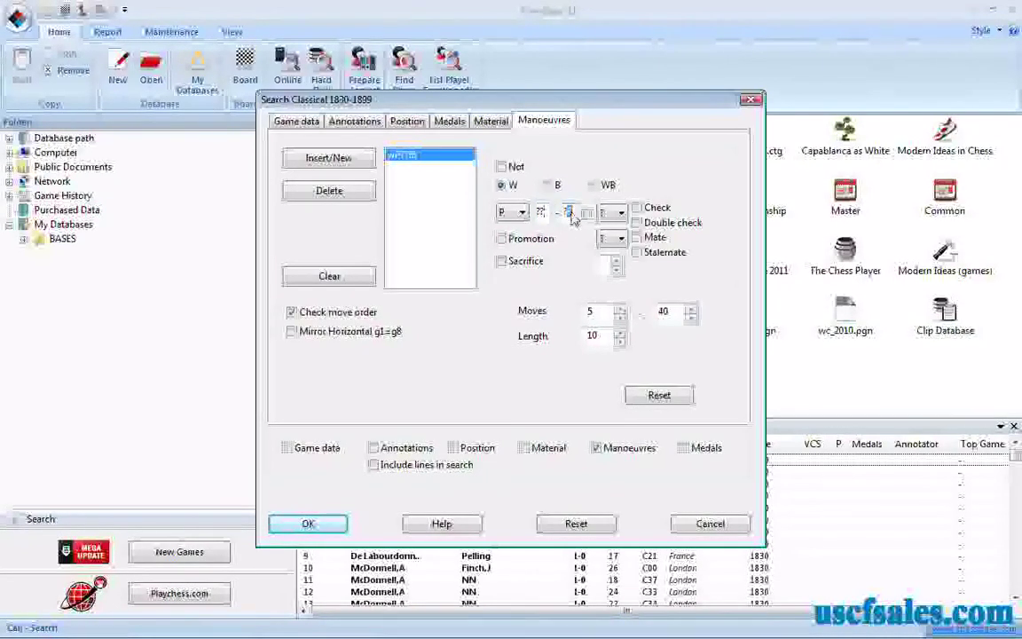
pyautogui.write('??')
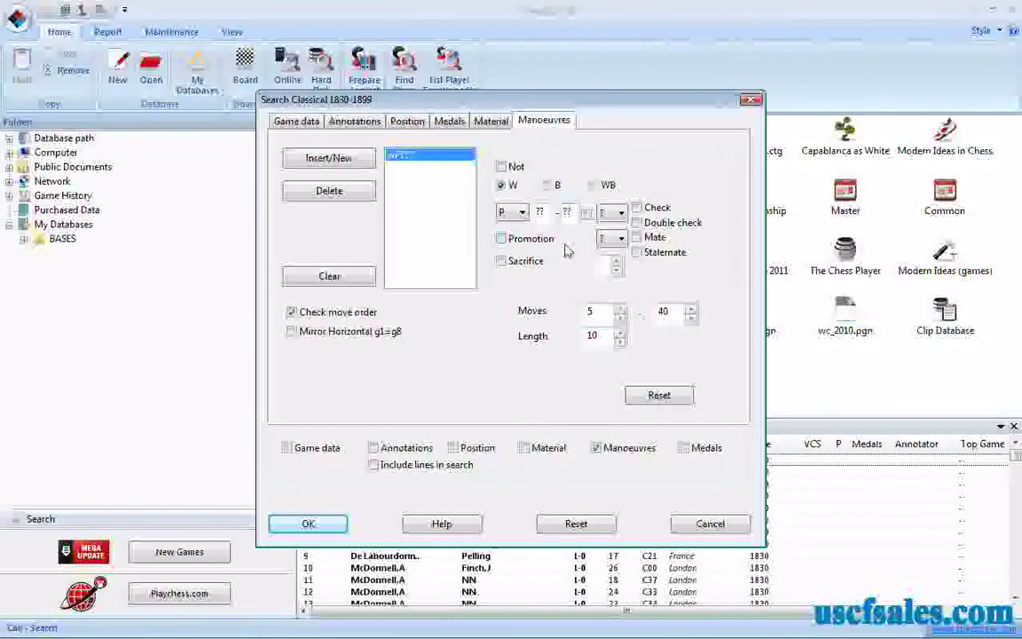
# - Require the pawn move to be a promotion to a queen (Q) and run the search
pyautogui.click(515, 213)
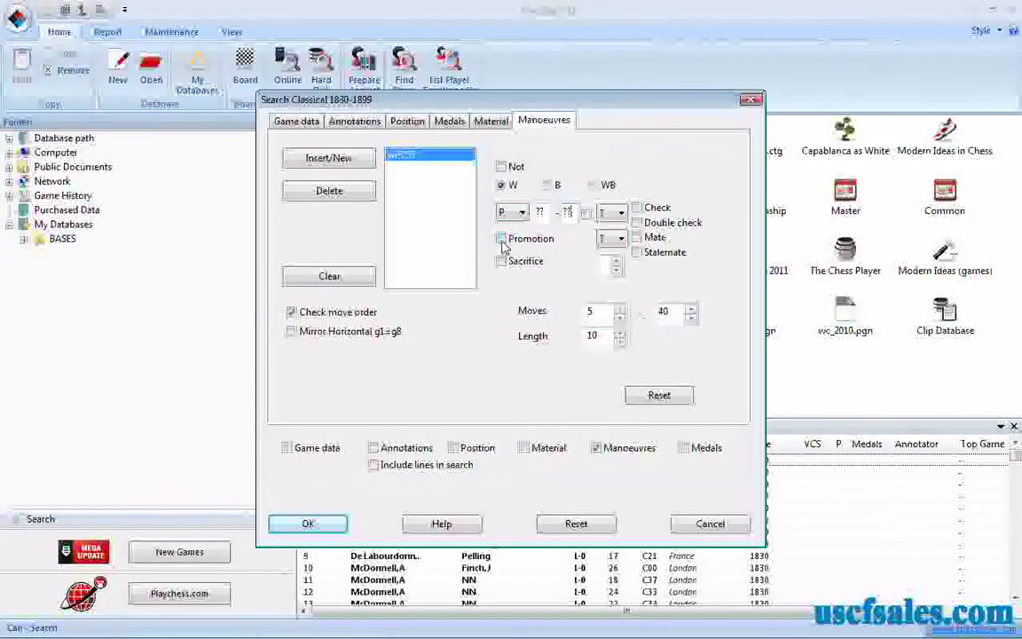
pyautogui.click(501, 240)
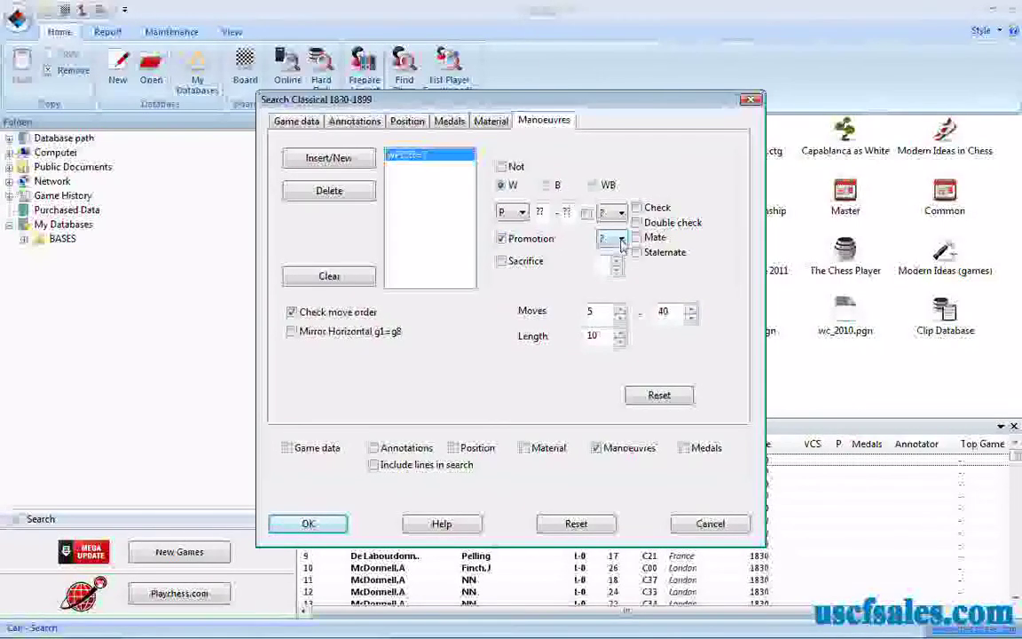
pyautogui.click(621, 240)
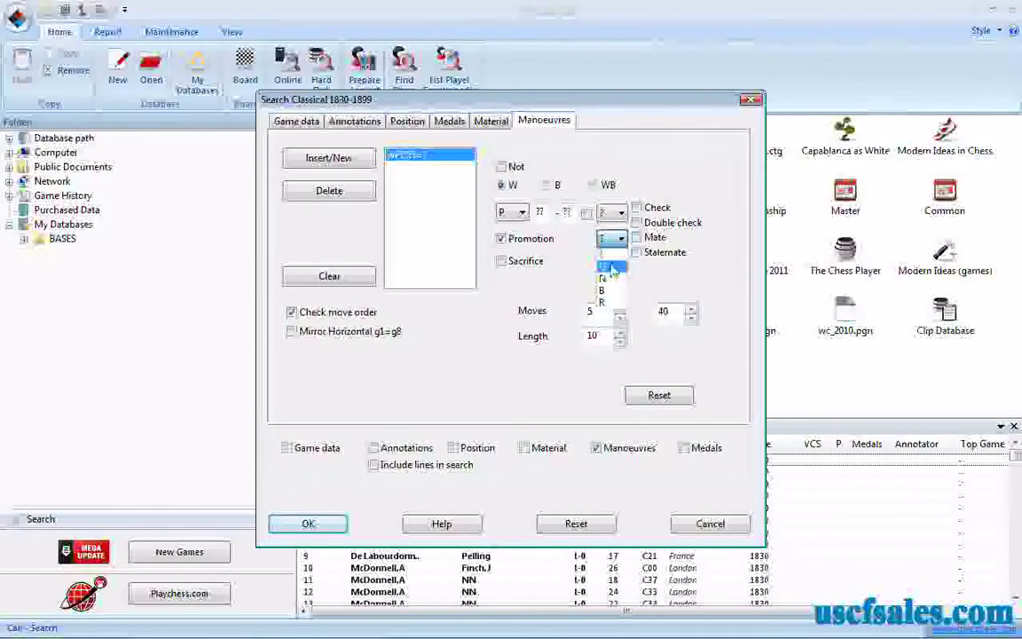
pyautogui.click(612, 267)
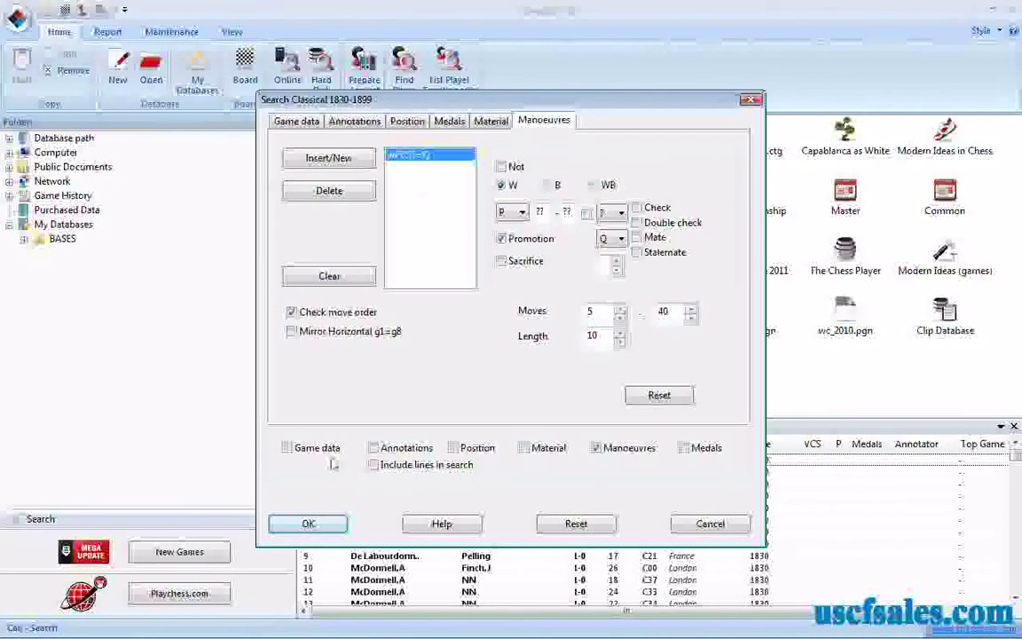
pyautogui.click(304, 523)
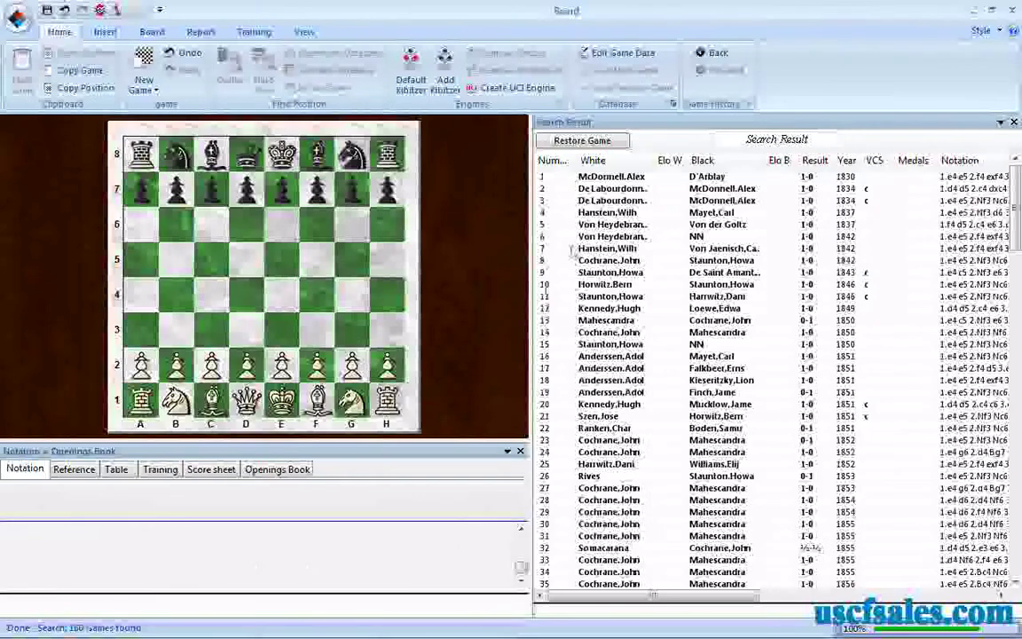
# - Open game 6 from the search results and replay the promotion move 15.bxa8Q on the board
pyautogui.click(577, 237)
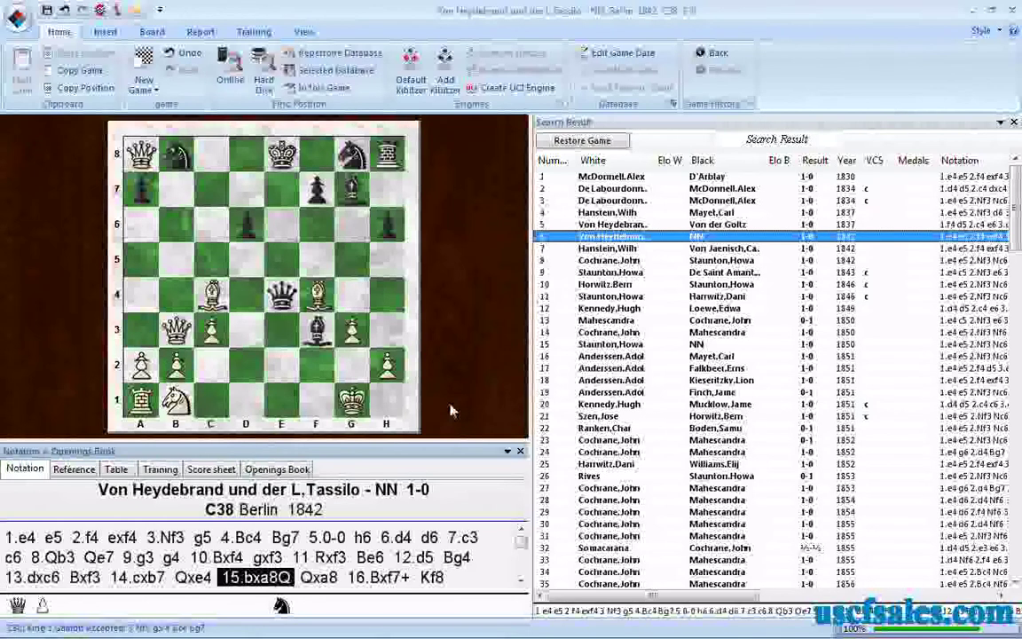
pyautogui.press('Left')
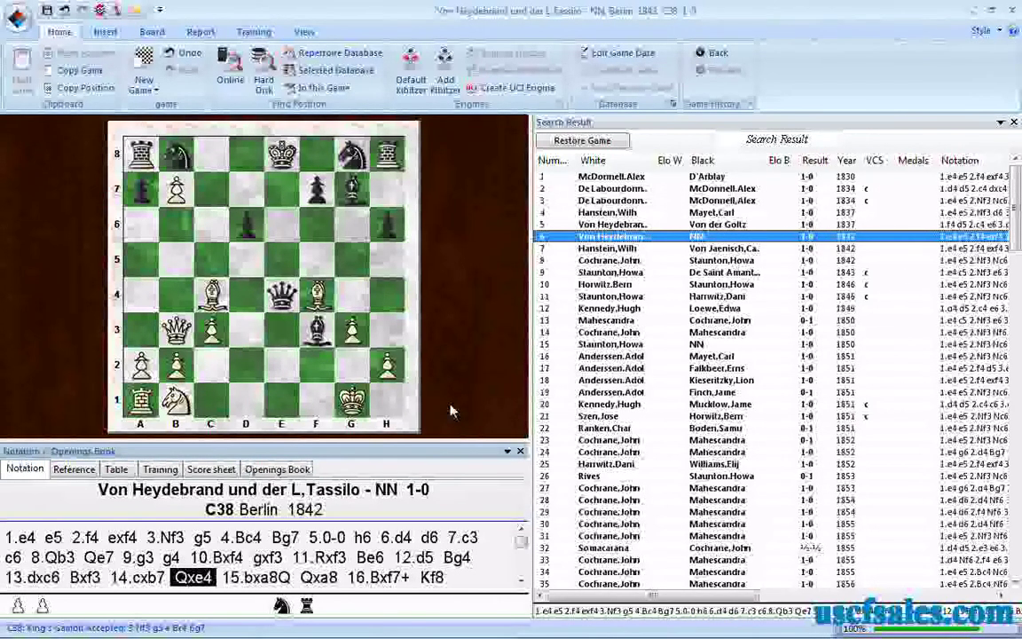
pyautogui.press('Right')
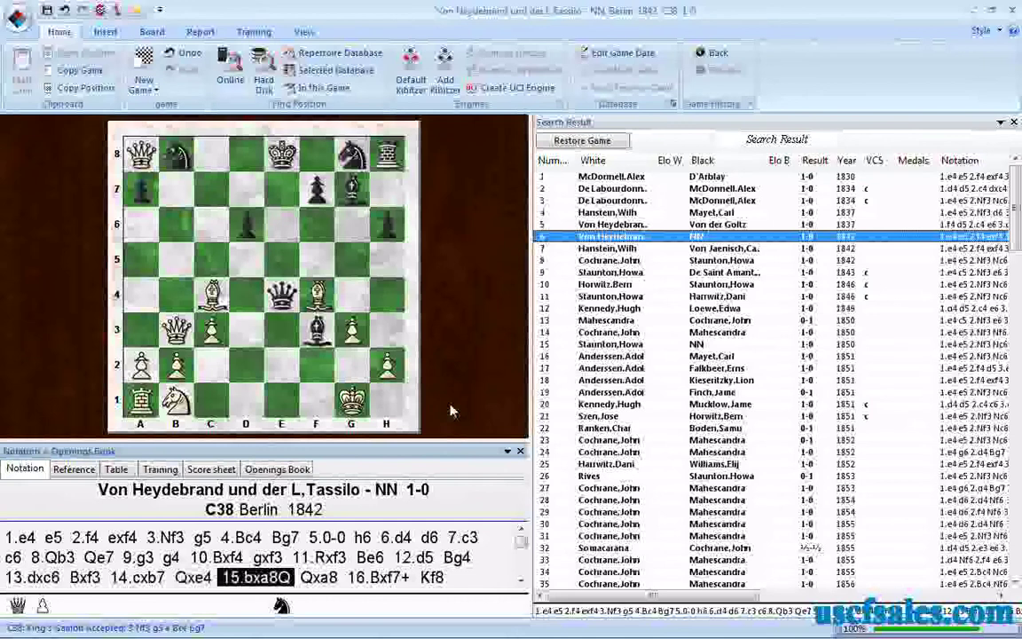
# - Open game 15 from the results and play its final moves through the promotion 34.exd8Q+
pyautogui.click(580, 345)
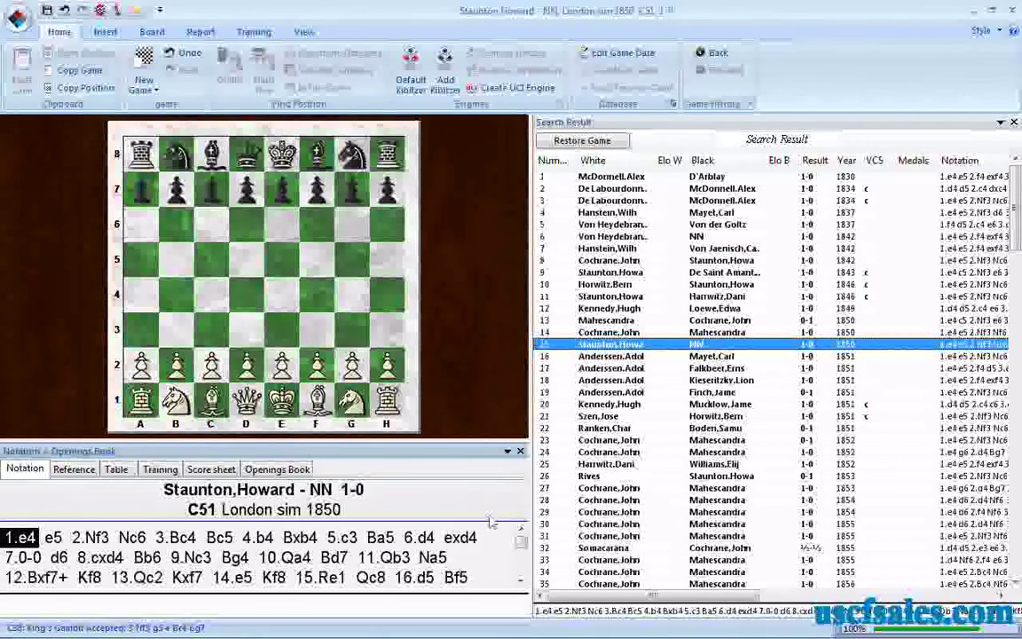
pyautogui.moveTo(522, 545); pyautogui.dragTo(522, 568)
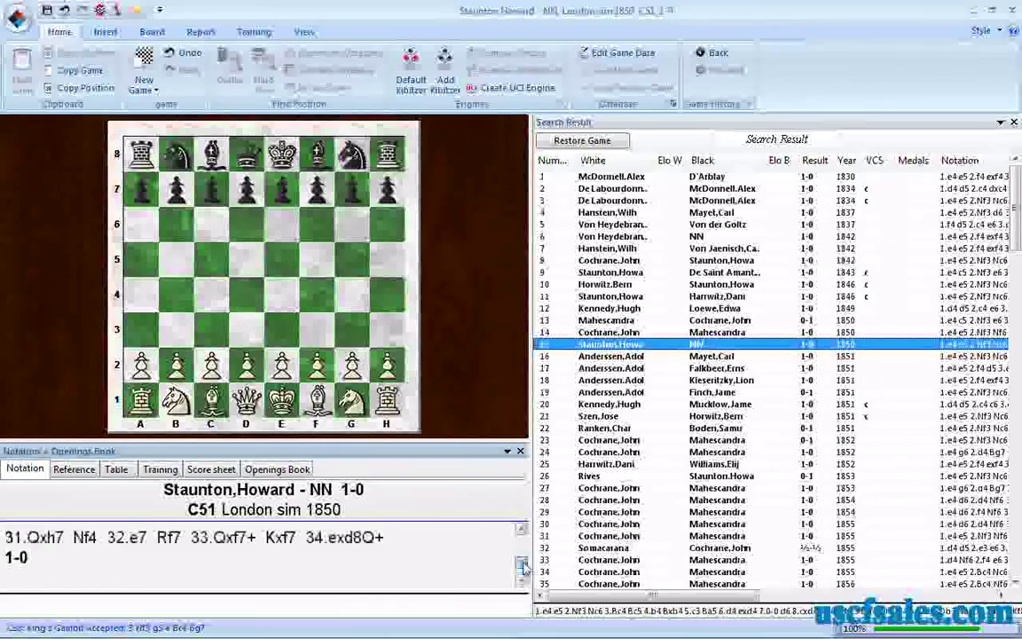
pyautogui.click(275, 542)
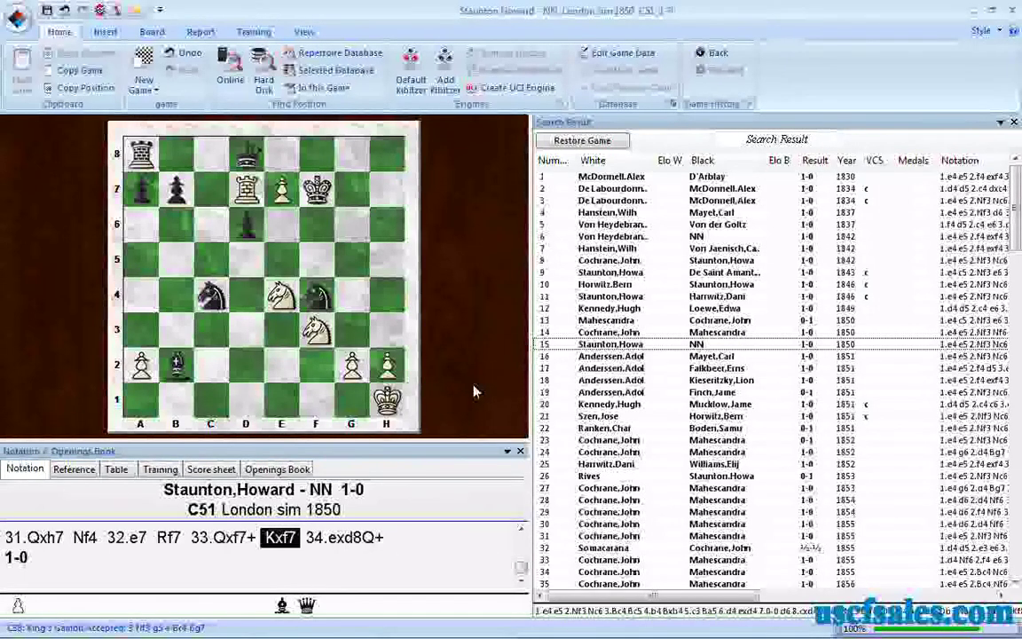
pyautogui.press('Right')
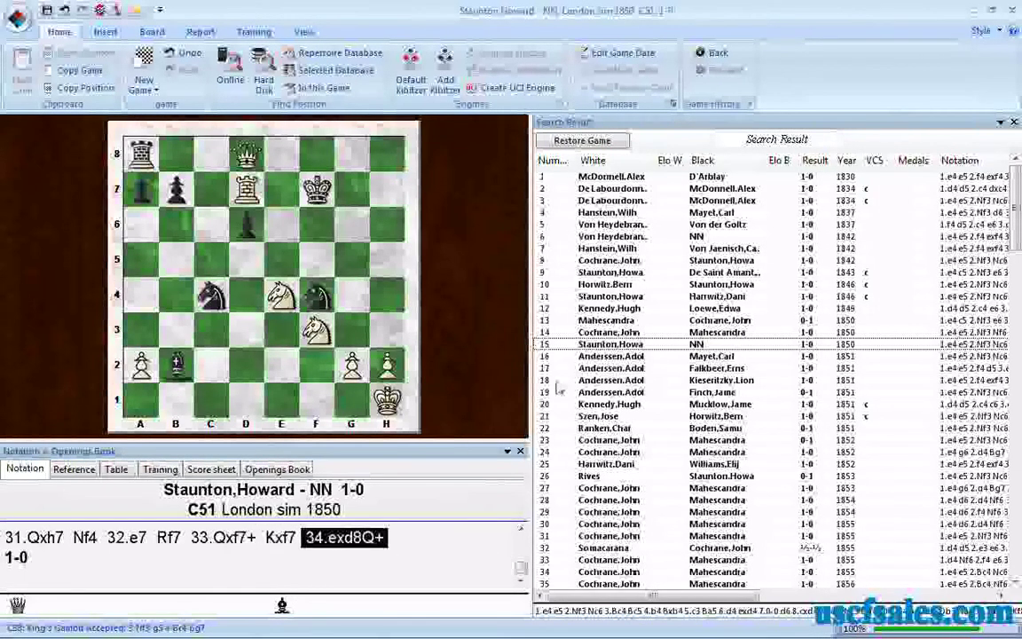
# - View the promotion 32.b8Q+ in result game 20 and the position in game 26, closing the board window when done
pyautogui.click(592, 407)
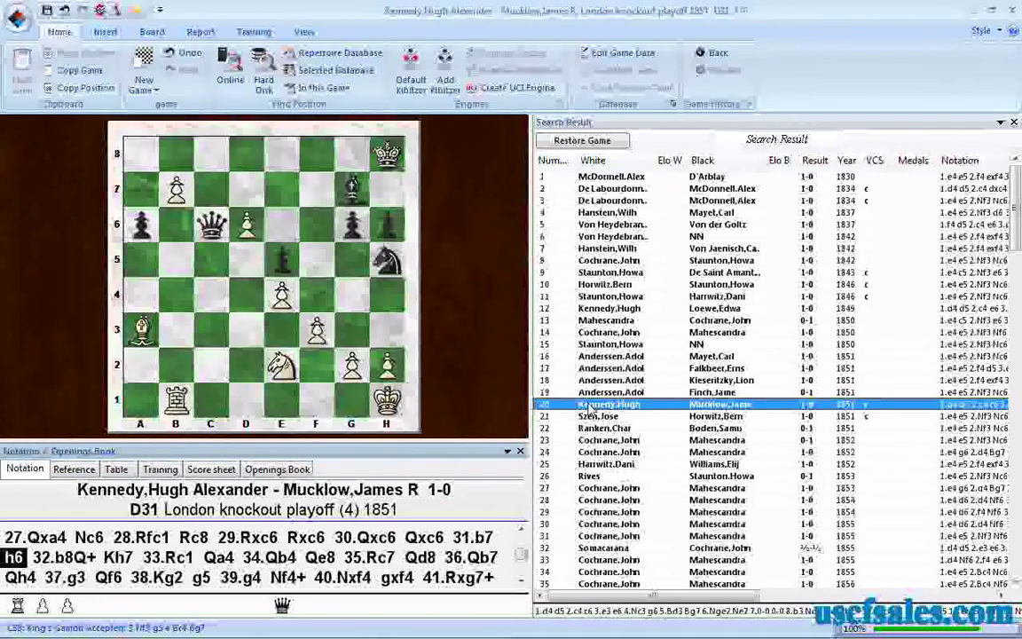
pyautogui.press('Right')
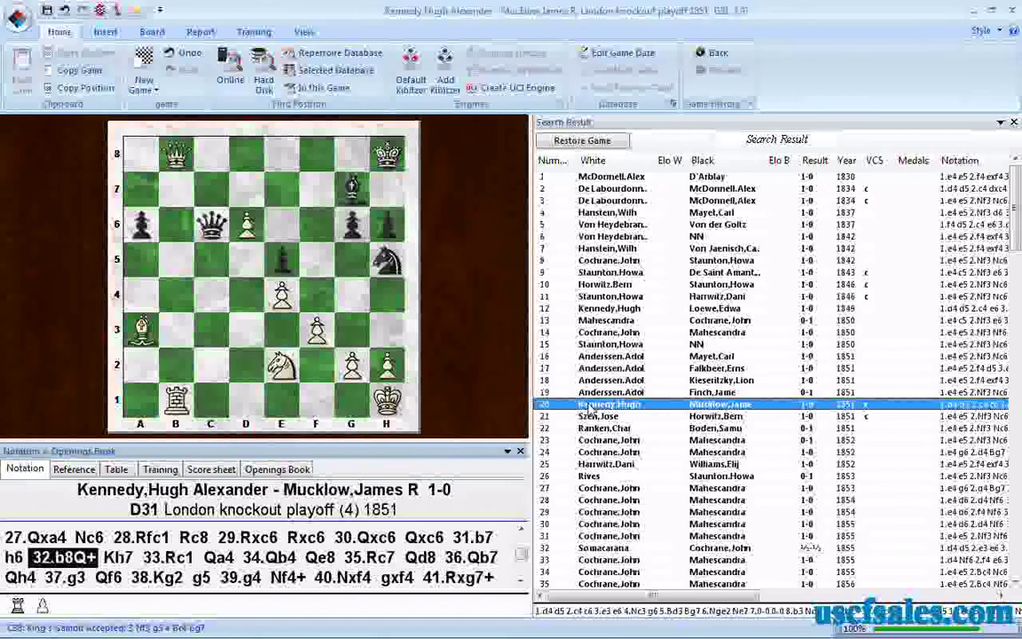
pyautogui.click(601, 476)
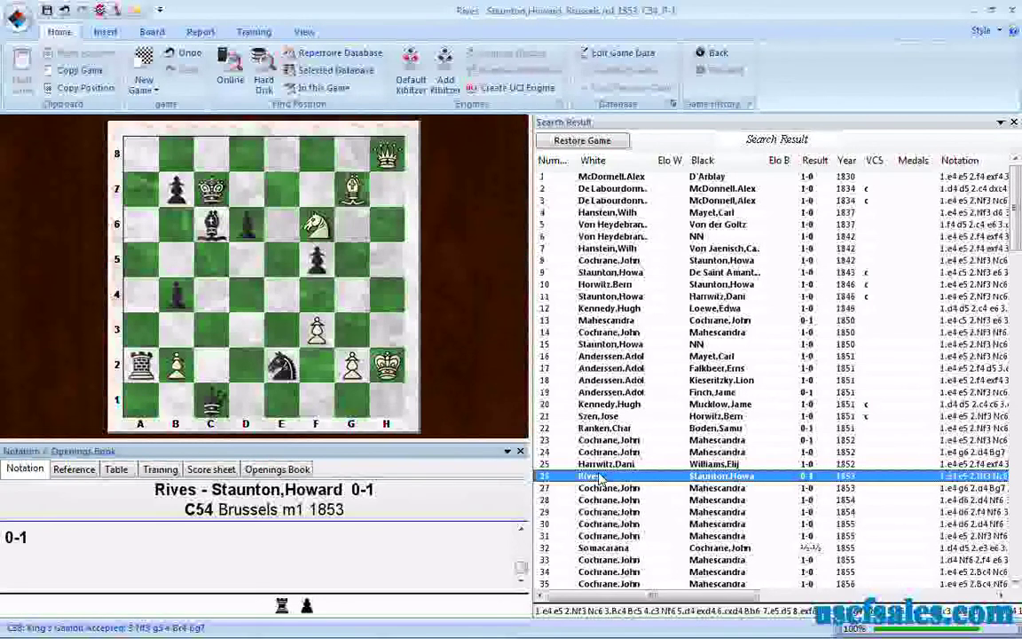
pyautogui.click(1014, 11)
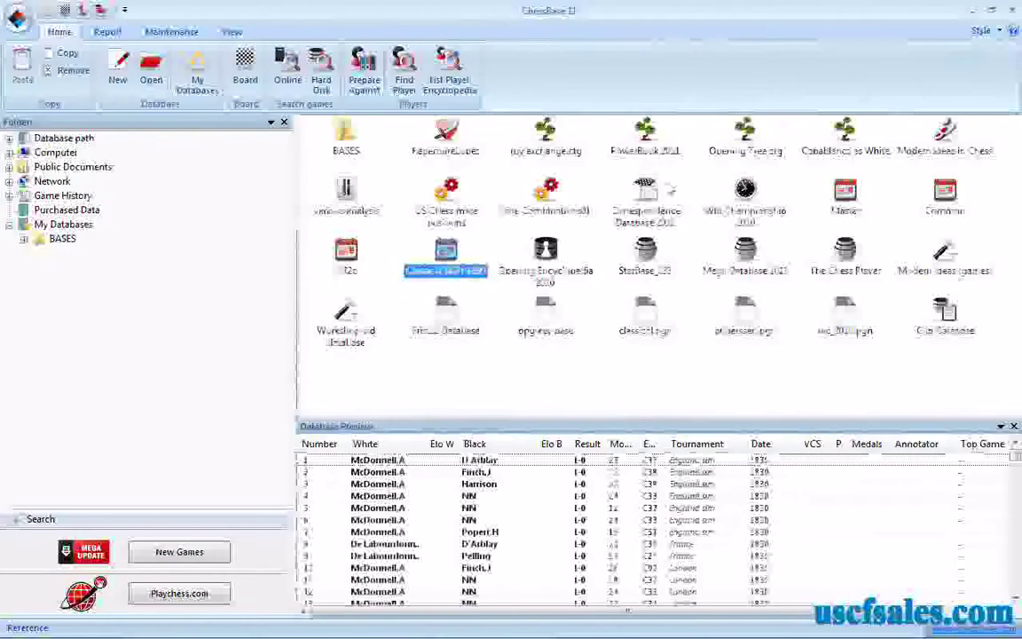
# - Search the Classical 1830-1899 database again with the queen-promotion manoeuvre switched to Black
pyautogui.rightClick(449, 257)
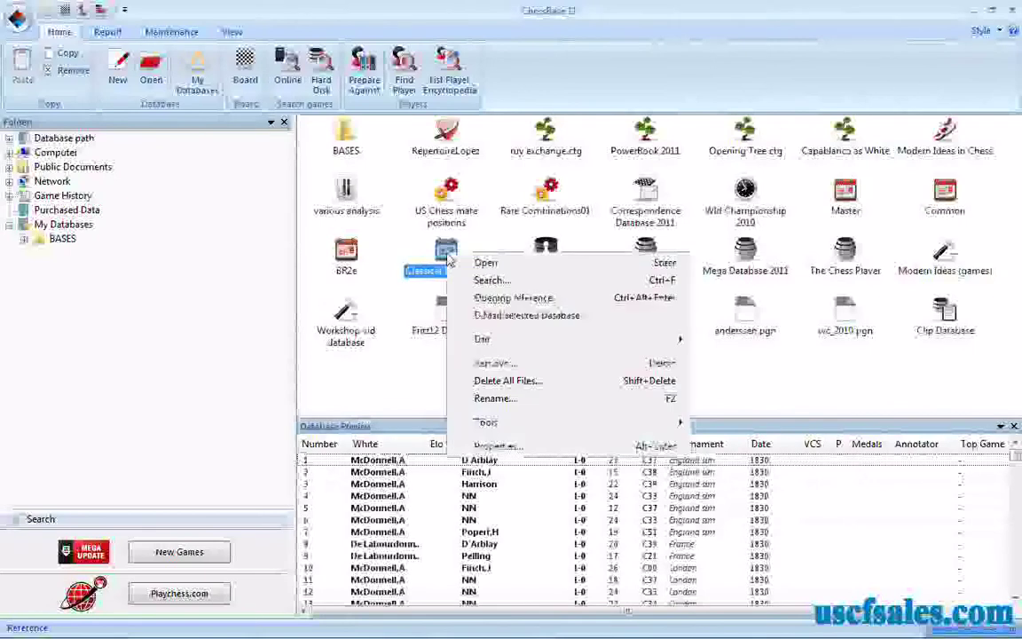
pyautogui.click(487, 276)
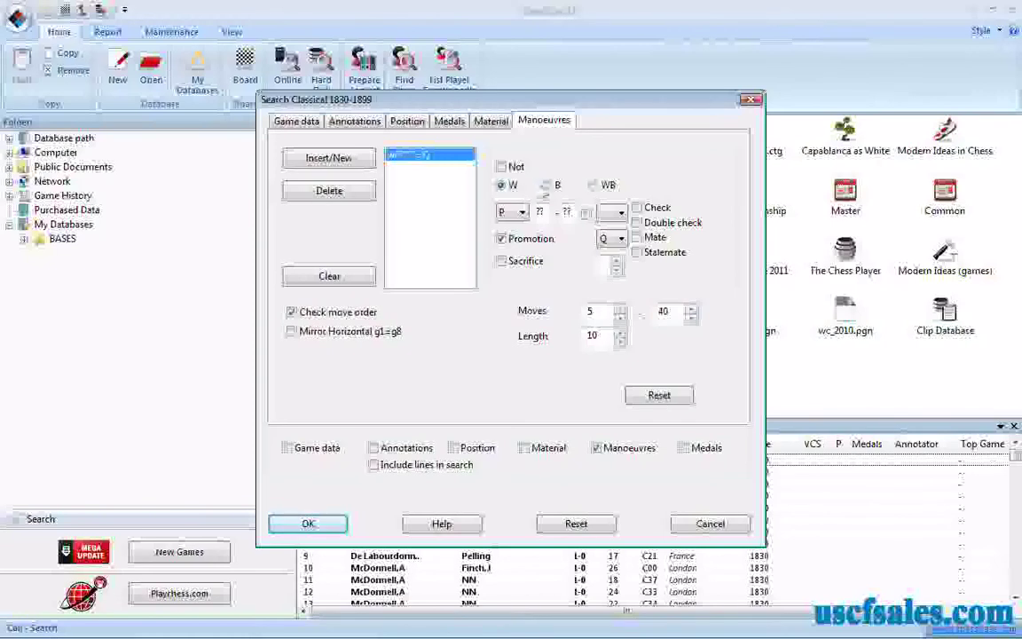
pyautogui.click(549, 185)
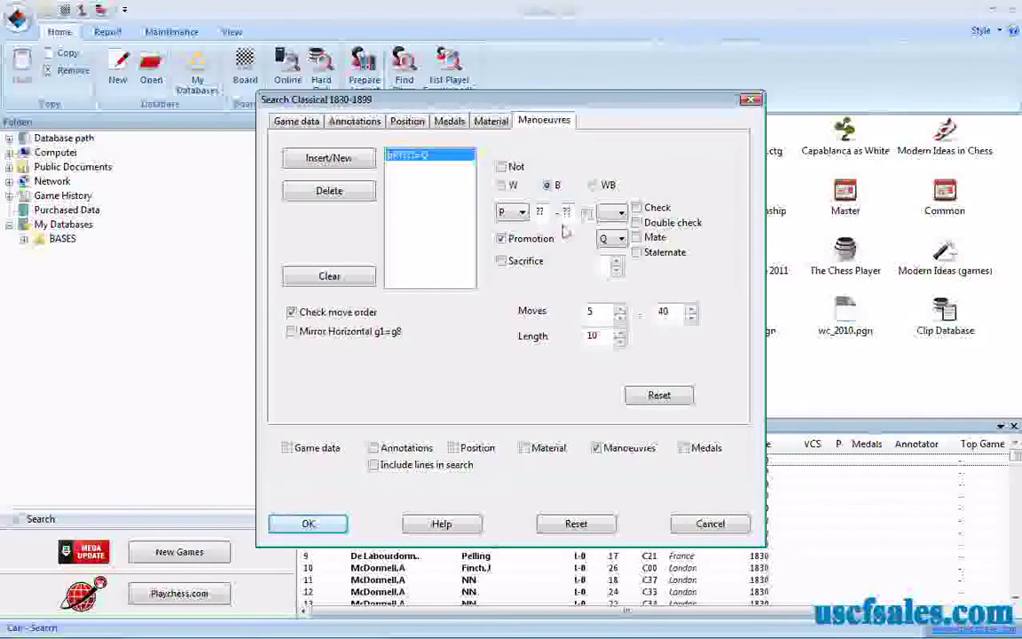
pyautogui.click(310, 525)
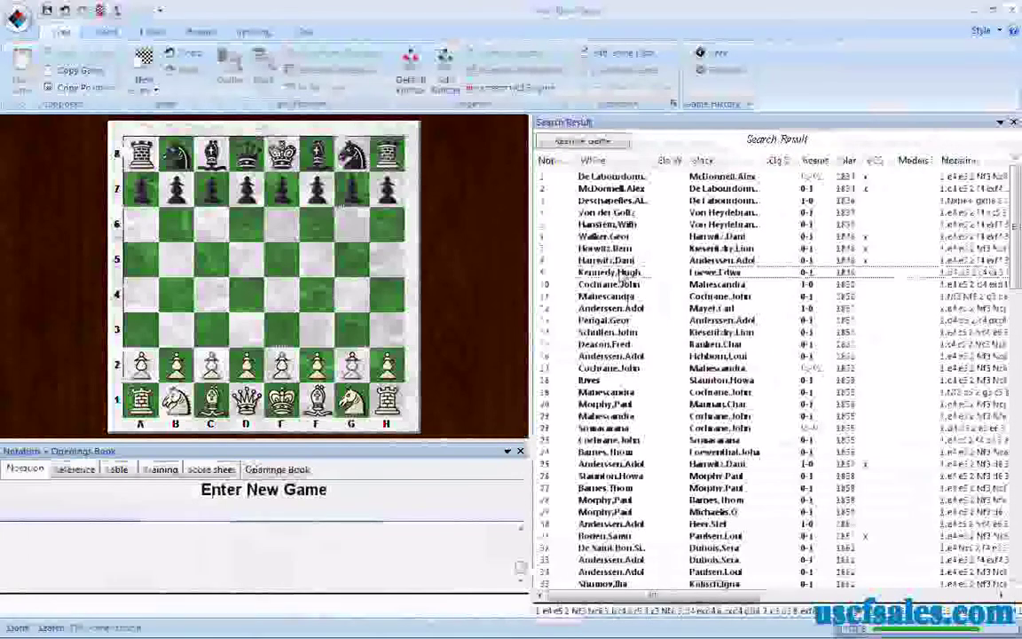
# - Open result games 9 and 13, and play game 13's final moves through the promotion 33...gxf1Q#
pyautogui.doubleClick(697, 274)
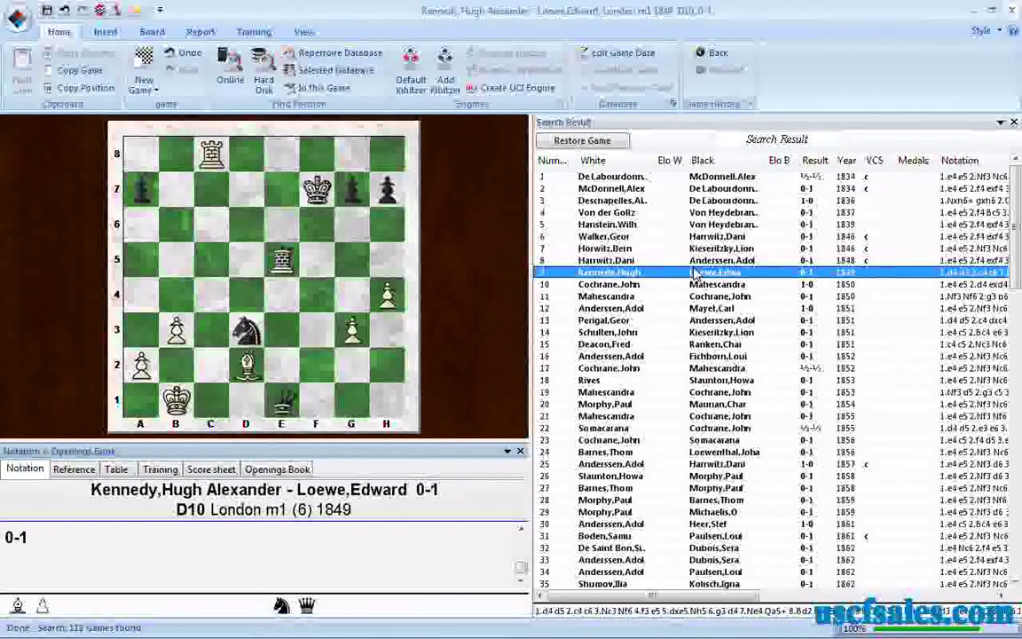
pyautogui.doubleClick(696, 320)
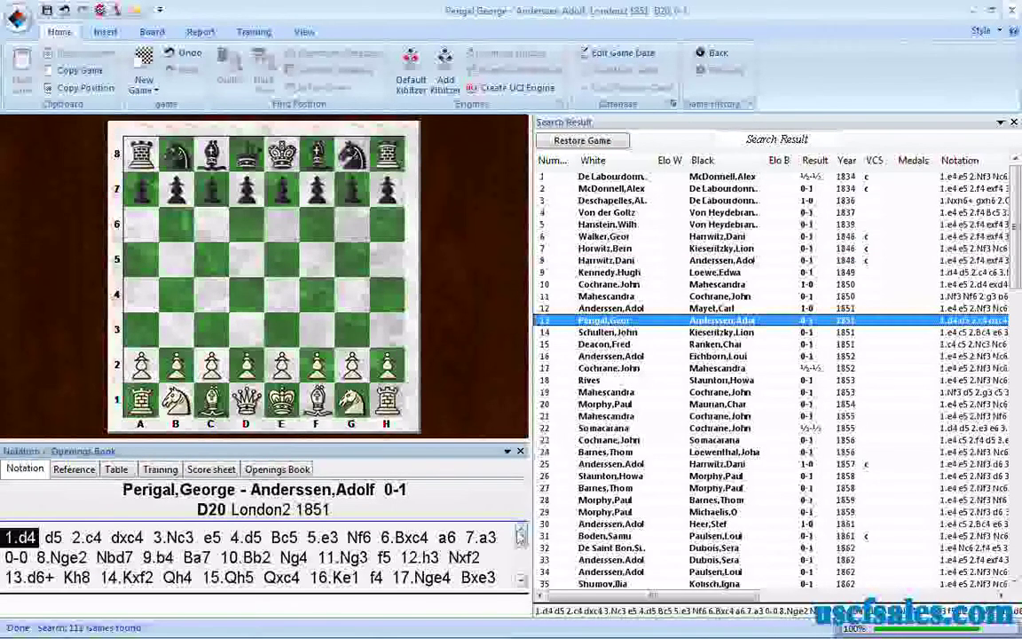
pyautogui.moveTo(521, 539); pyautogui.dragTo(521, 568)
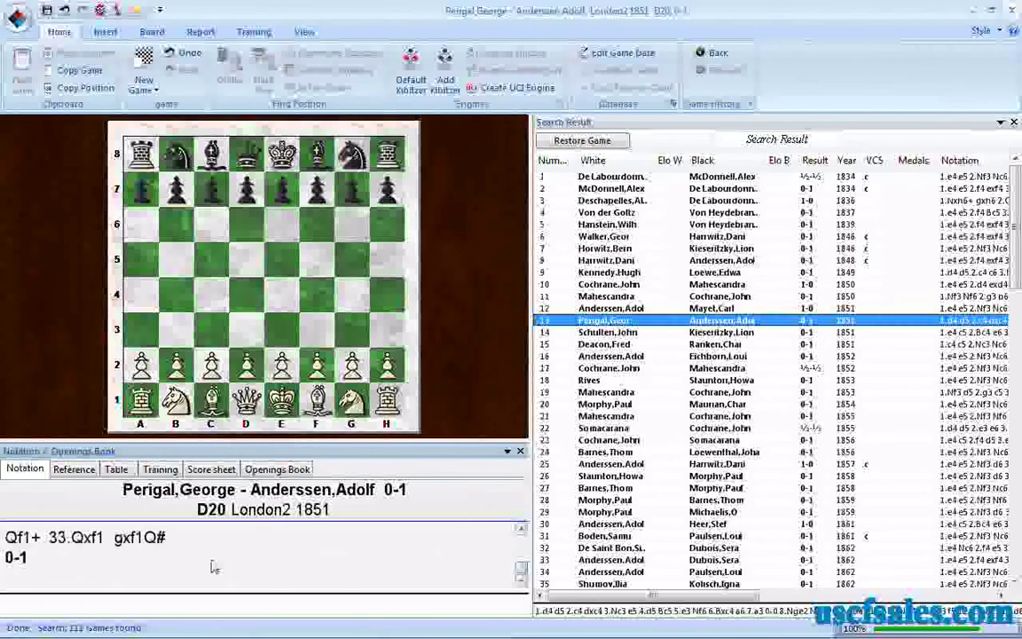
pyautogui.click(84, 543)
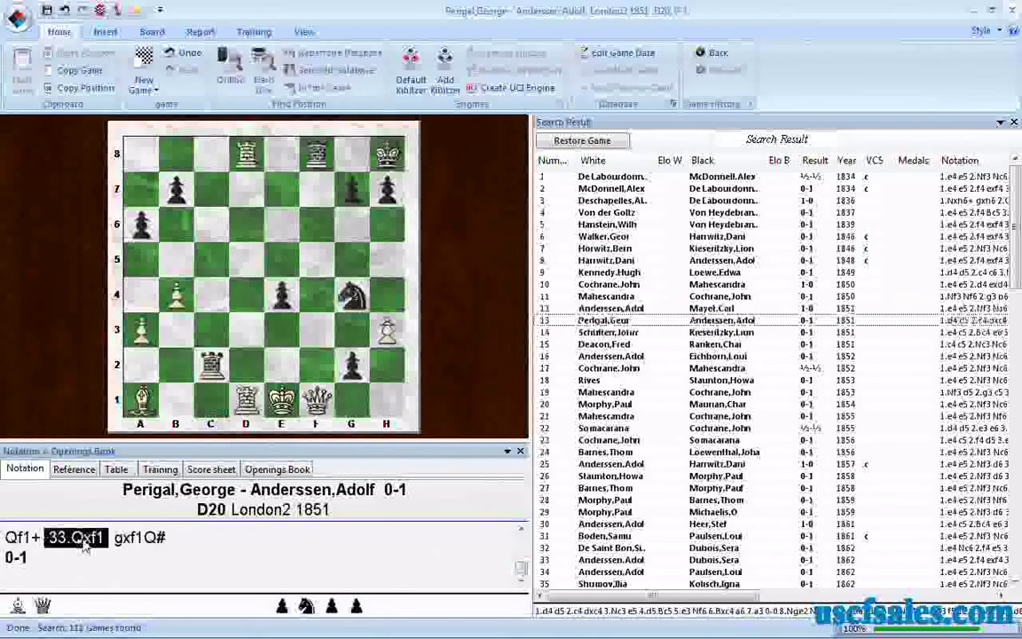
pyautogui.press('Right')
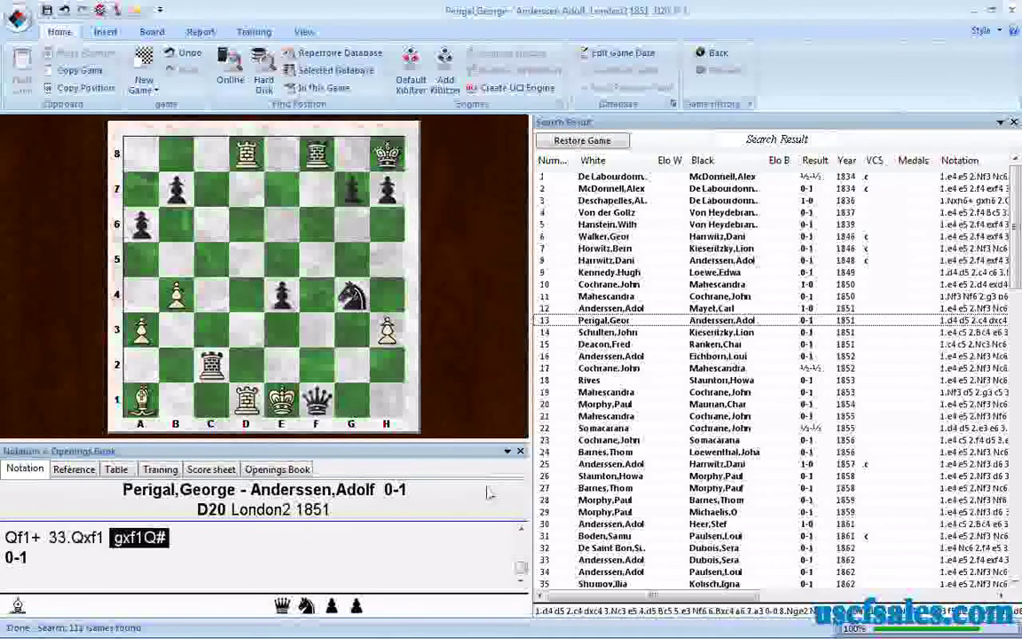
# - View the positions in result games 20, 24 and 27, including the promotions c1Q and bxa1Q, and close the board window
pyautogui.doubleClick(592, 406)
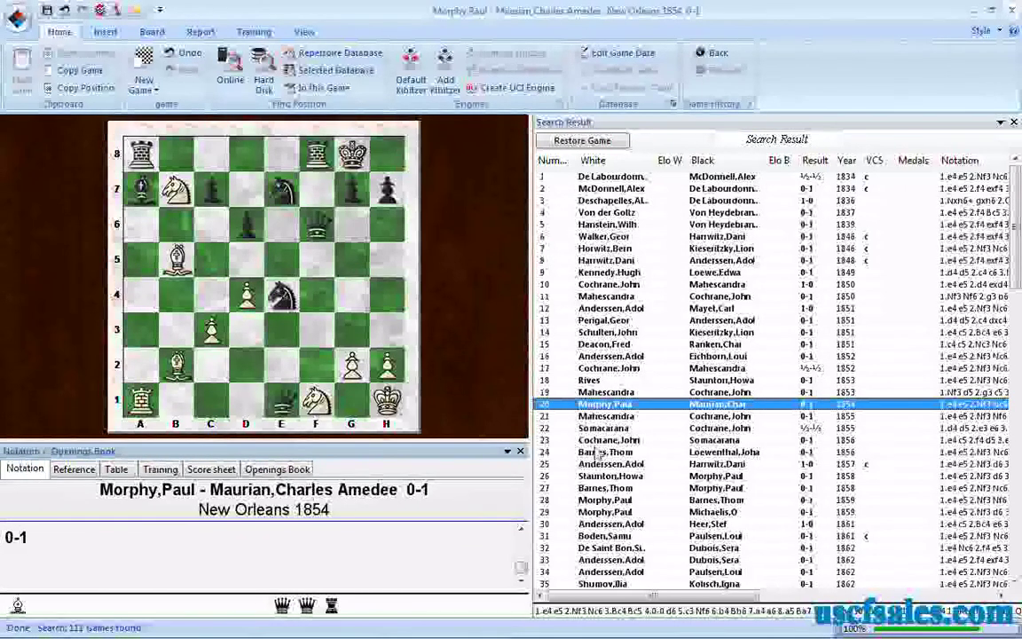
pyautogui.doubleClick(598, 452)
pyautogui.press('Right')
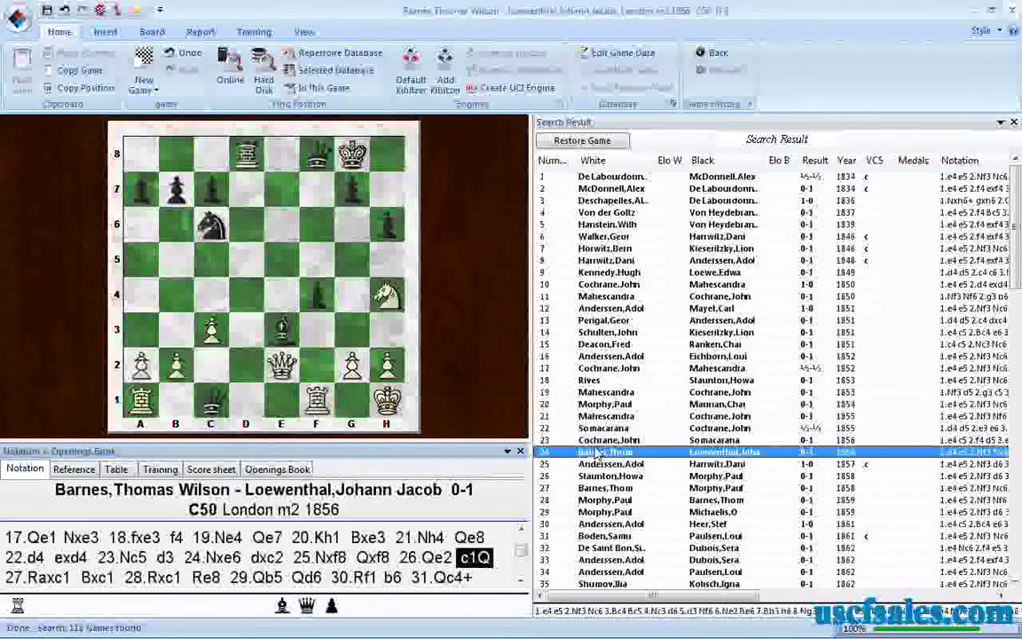
pyautogui.doubleClick(606, 489)
pyautogui.press('Right')
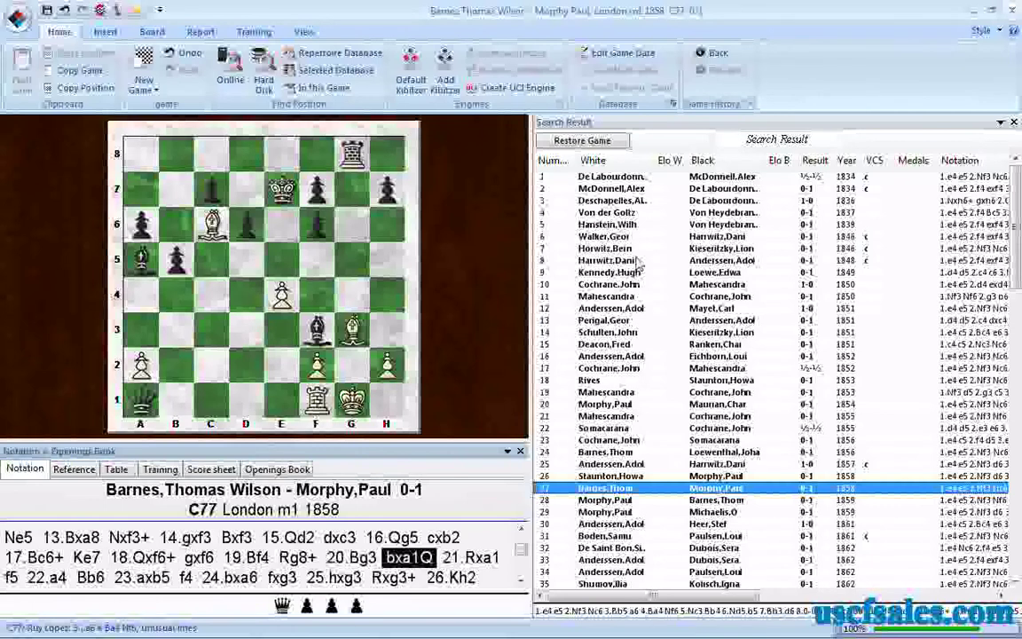
pyautogui.click(1013, 10)
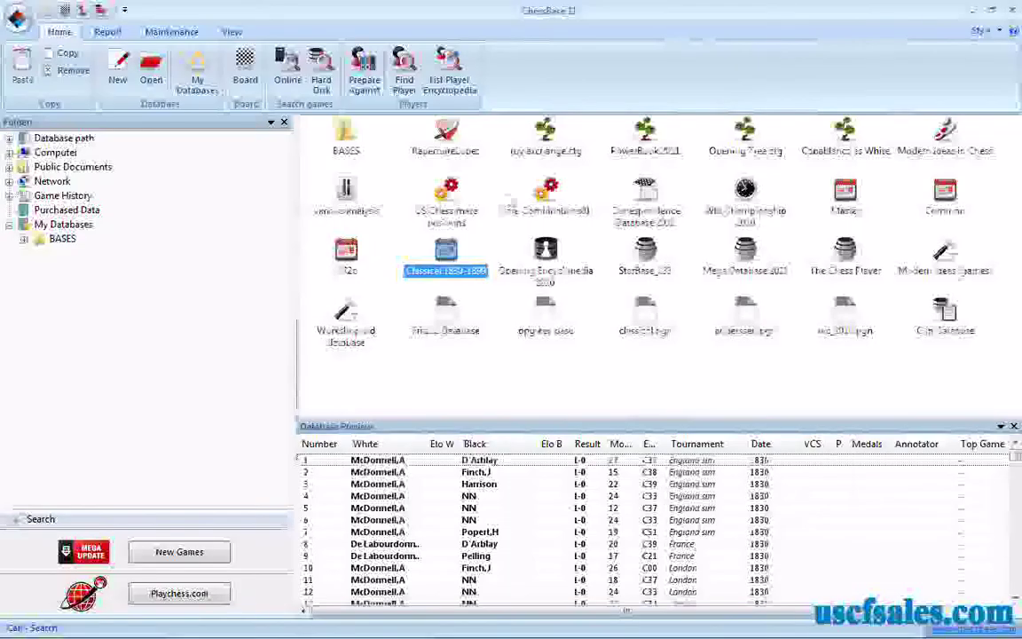
# - Search the Classical 1830-1899 database for a White pawn that captures any piece (?) while promoting to a queen
pyautogui.rightClick(448, 257)
pyautogui.click(464, 280)
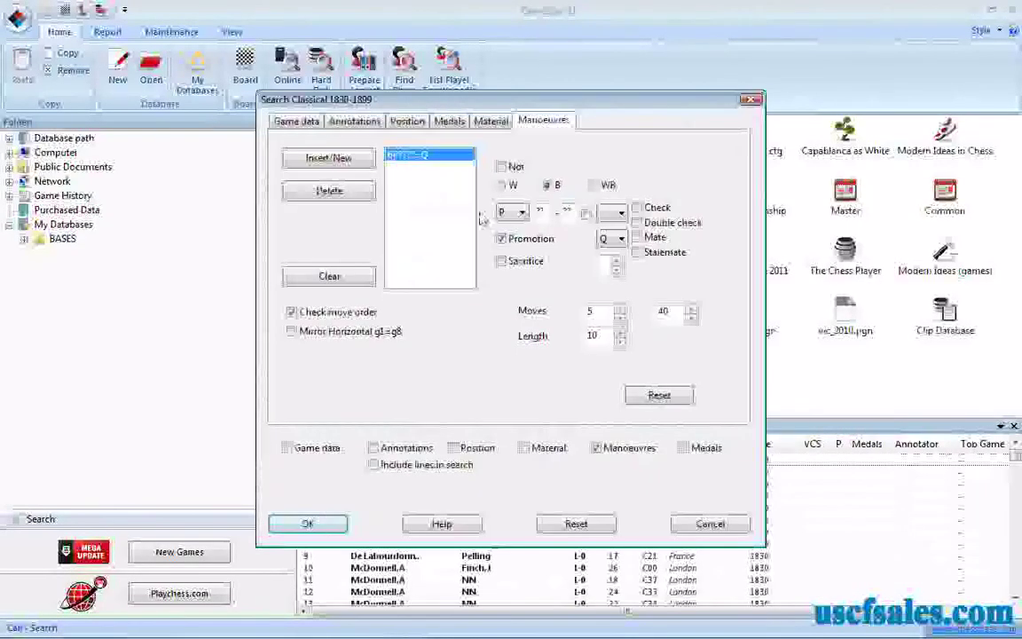
pyautogui.click(501, 185)
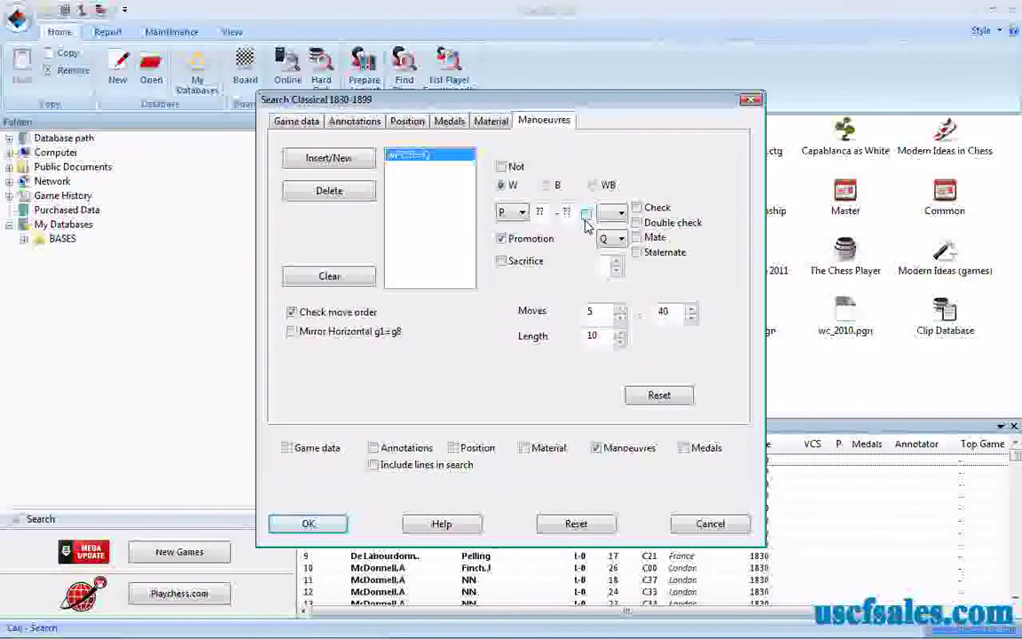
pyautogui.click(586, 215)
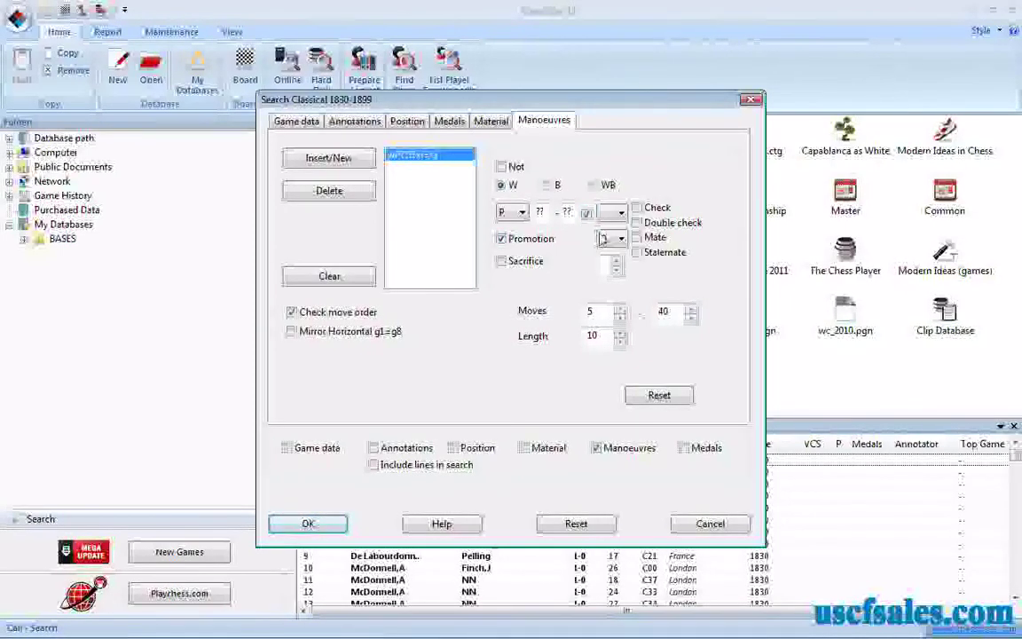
pyautogui.click(618, 216)
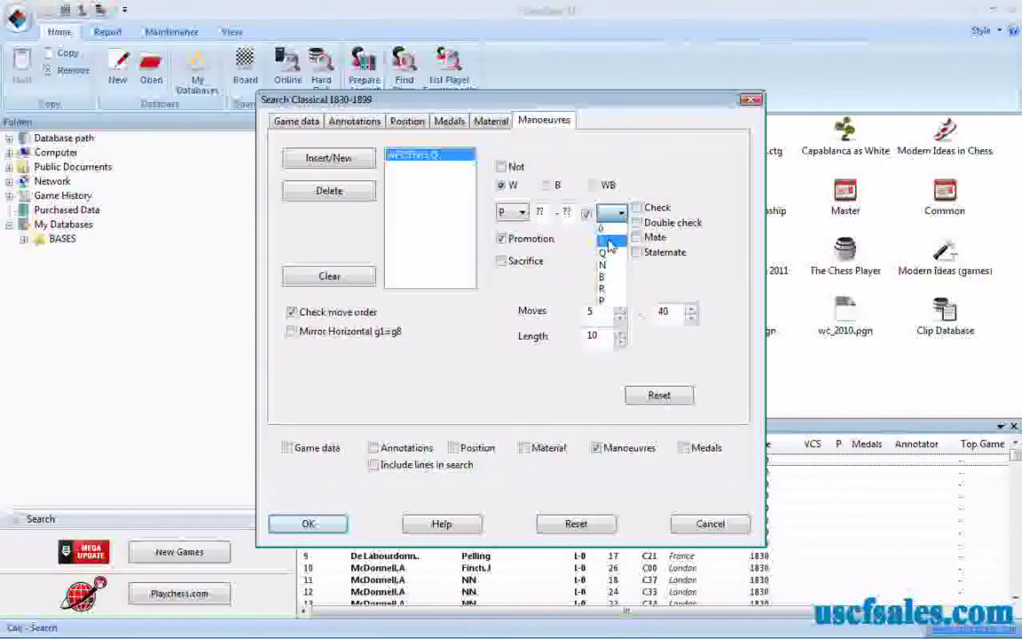
pyautogui.click(609, 252)
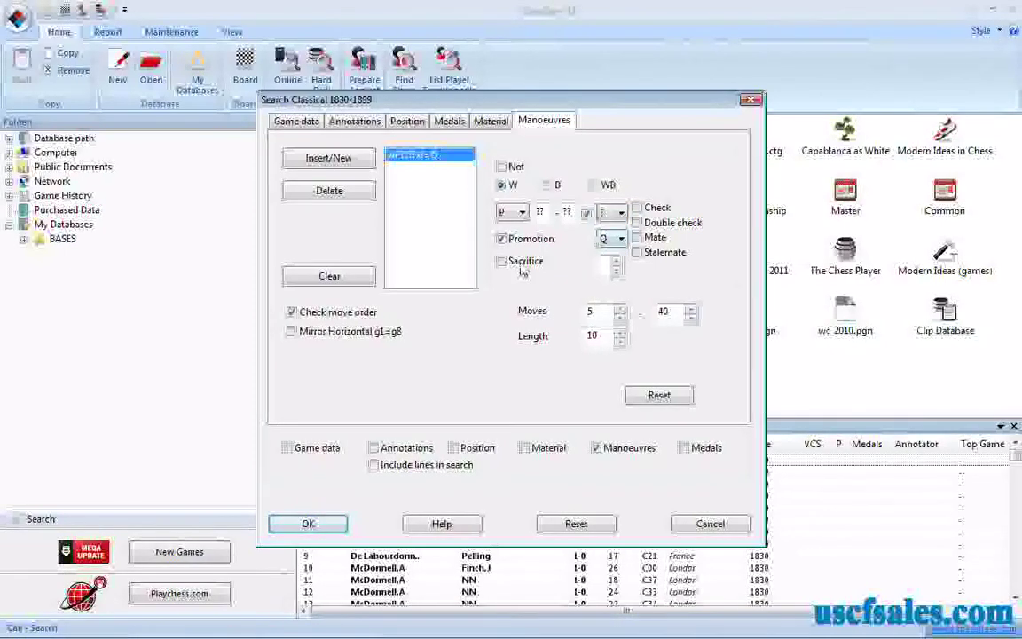
pyautogui.click(512, 212)
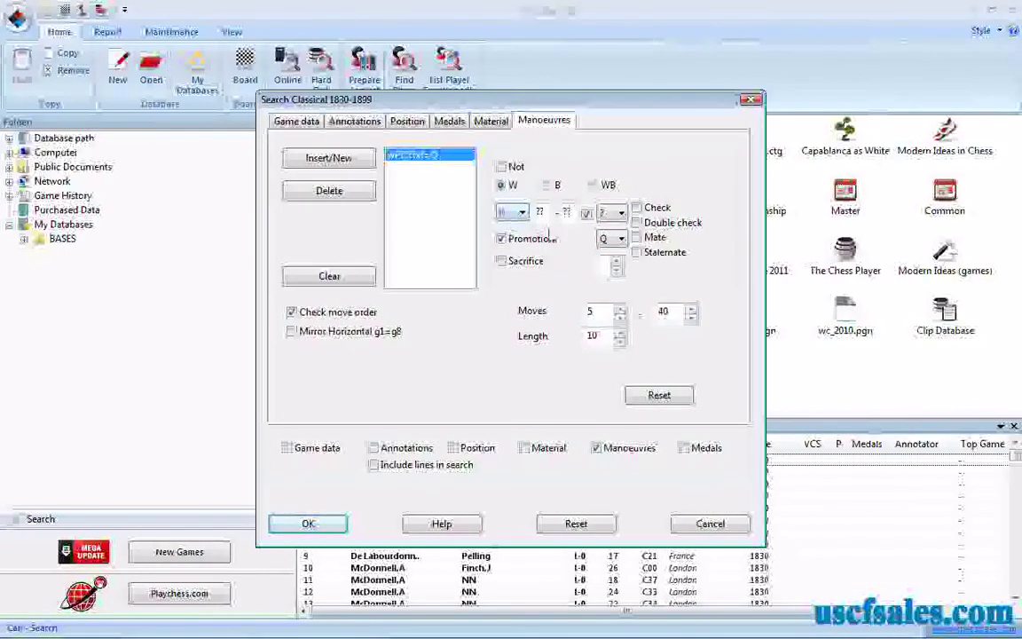
pyautogui.write('R')
pyautogui.click(611, 213)
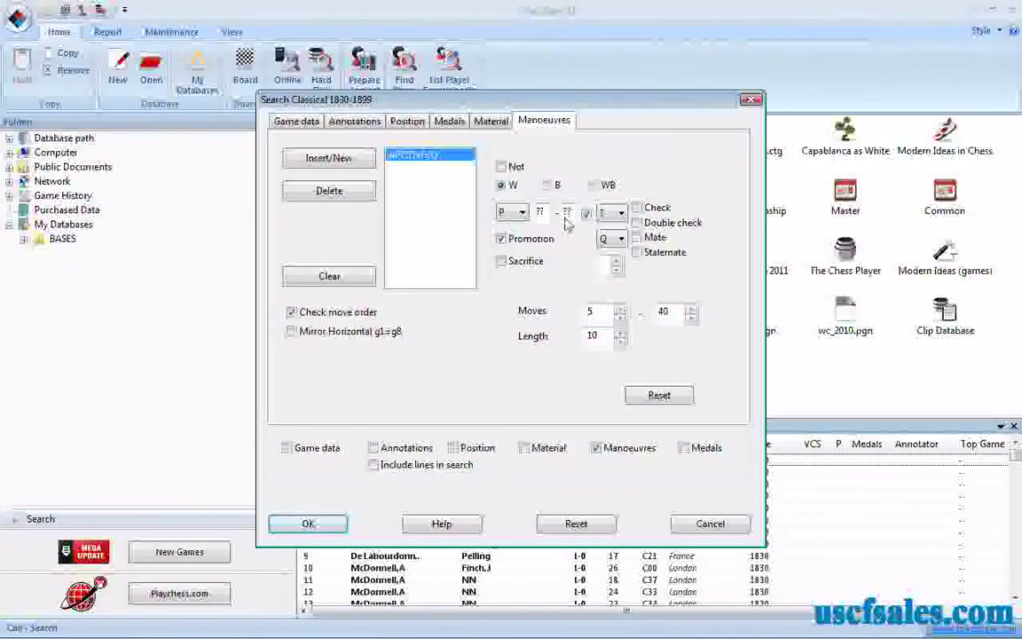
pyautogui.write('2')
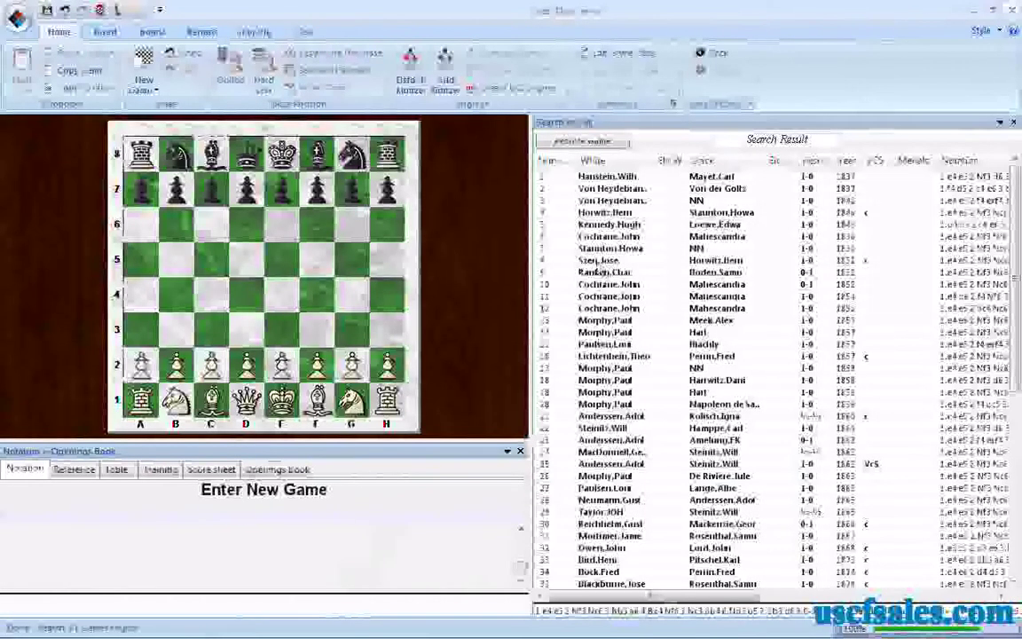
# - View 33.dxe8Q+ in result game 8 and replay the capturing promotion 23.gxf8Q+ in game 10
pyautogui.click(600, 260)
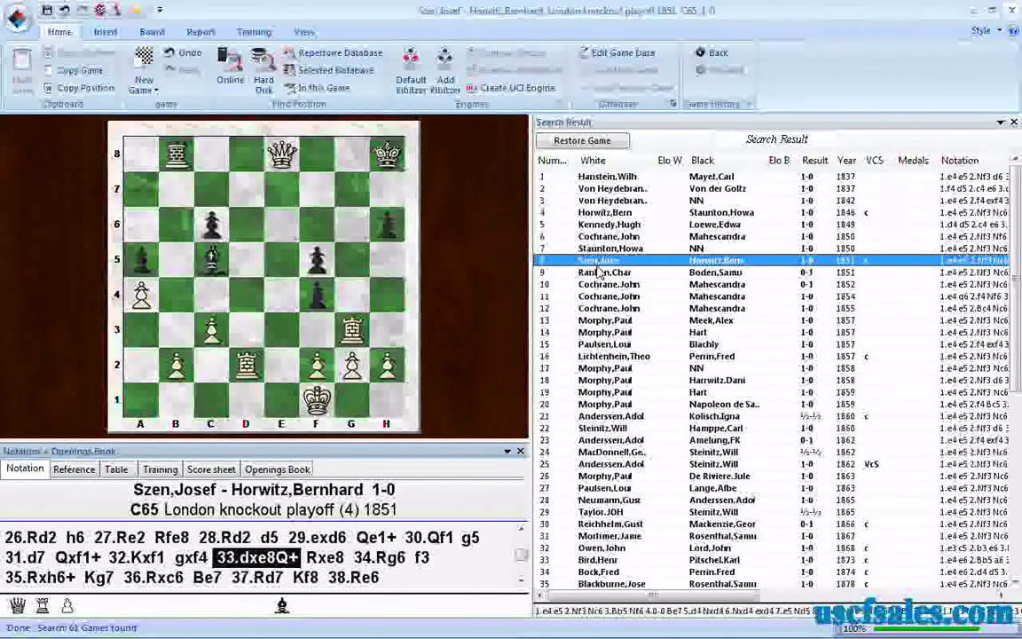
pyautogui.click(600, 284)
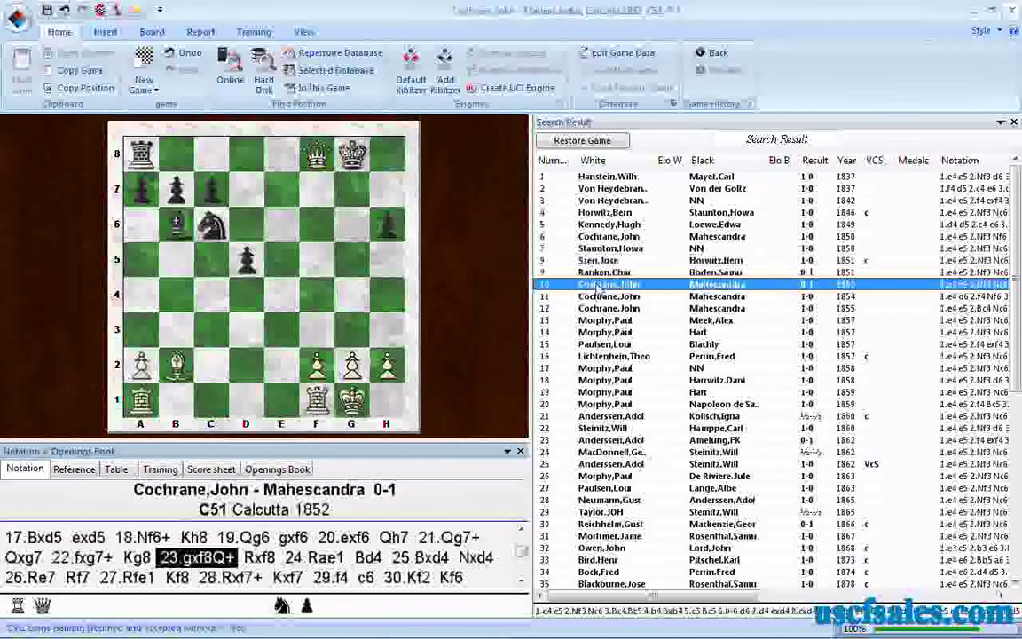
pyautogui.press('Left')
pyautogui.press('Right')
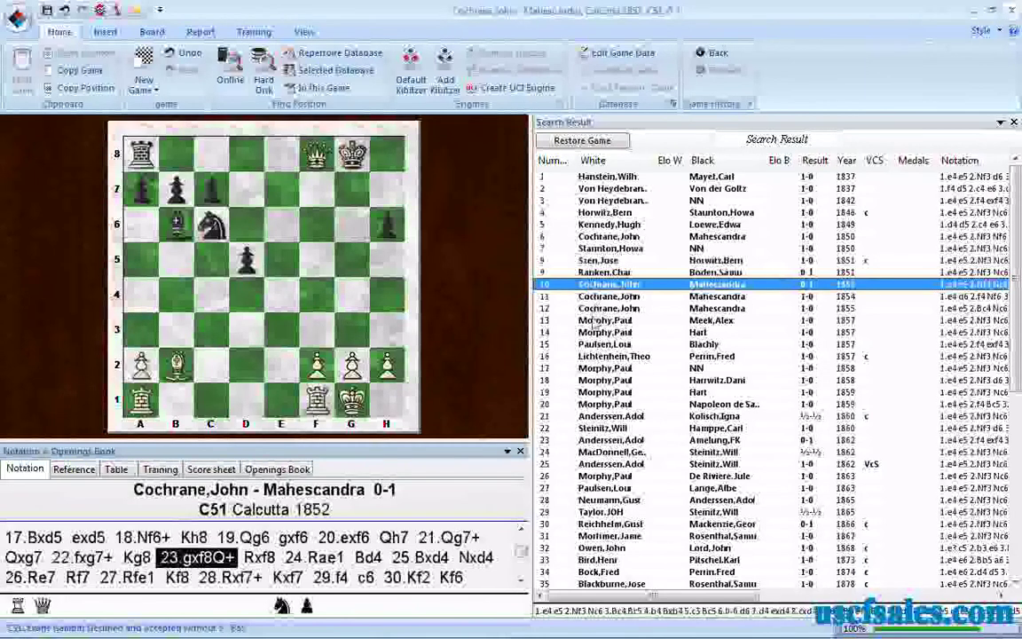
# - Open result games 14, 17 and 20 to view their positions, including the promotions 24.fxg8Q+ and 26.gxf8Q+
pyautogui.click(595, 332)
pyautogui.doubleClick(593, 332)
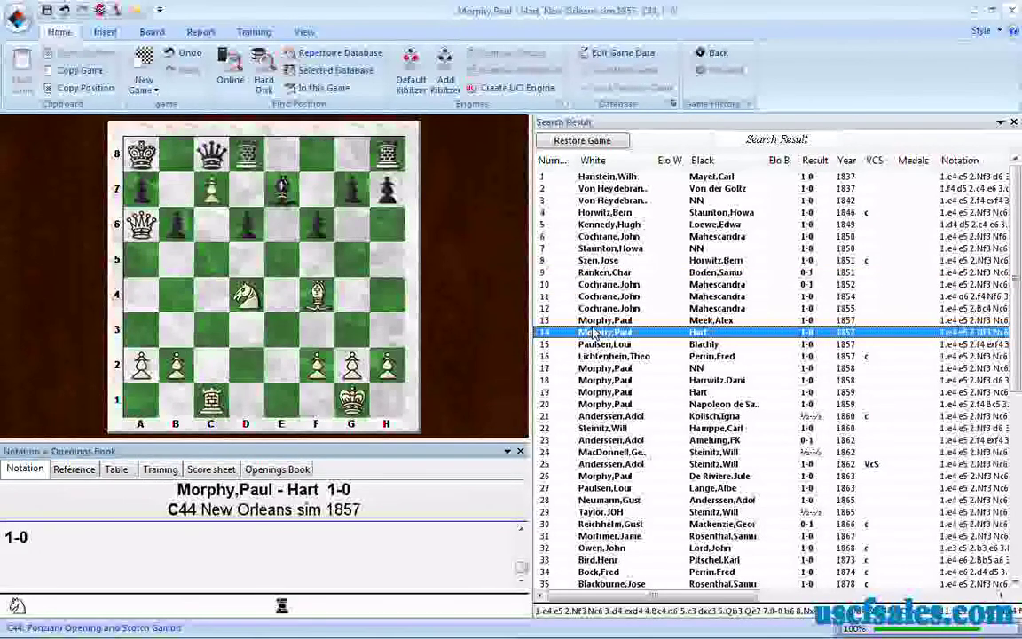
pyautogui.doubleClick(587, 371)
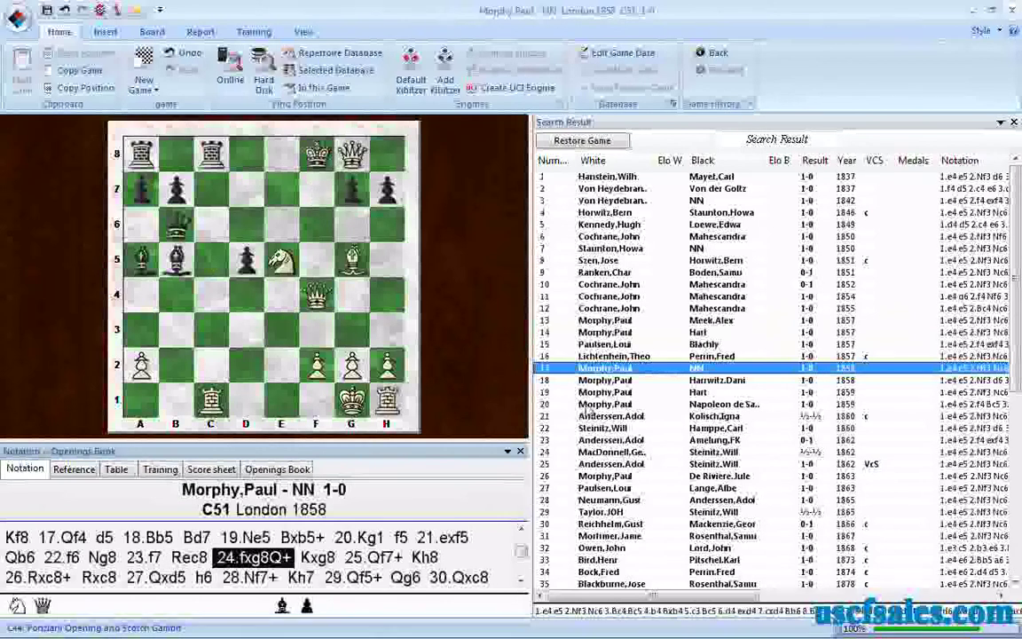
pyautogui.doubleClick(589, 405)
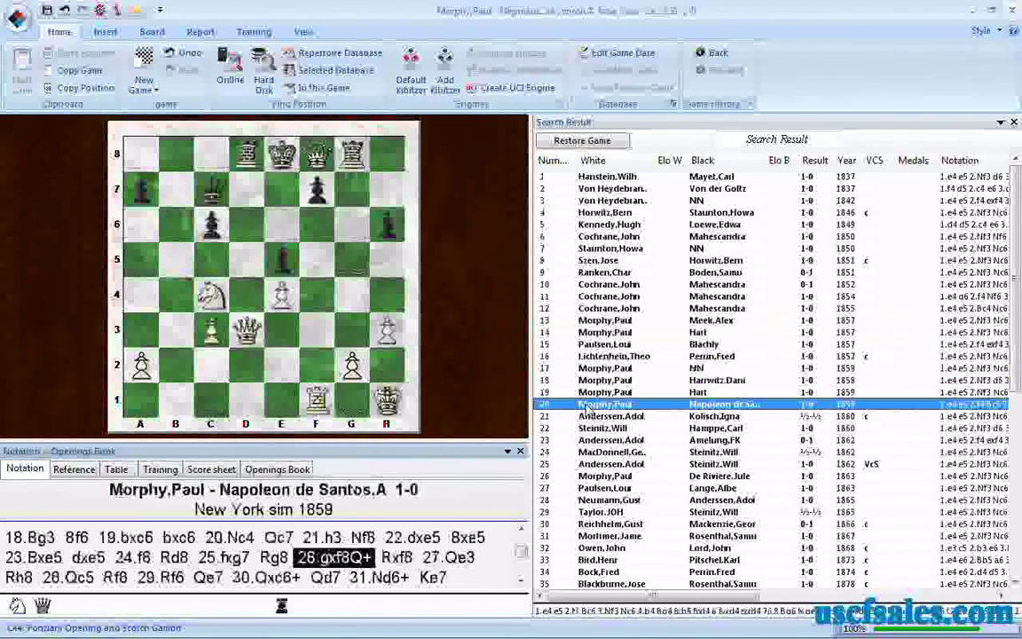
# - Open result game 24 and replay the promotion move 23.fxe8Q+ on the board
pyautogui.doubleClick(586, 452)
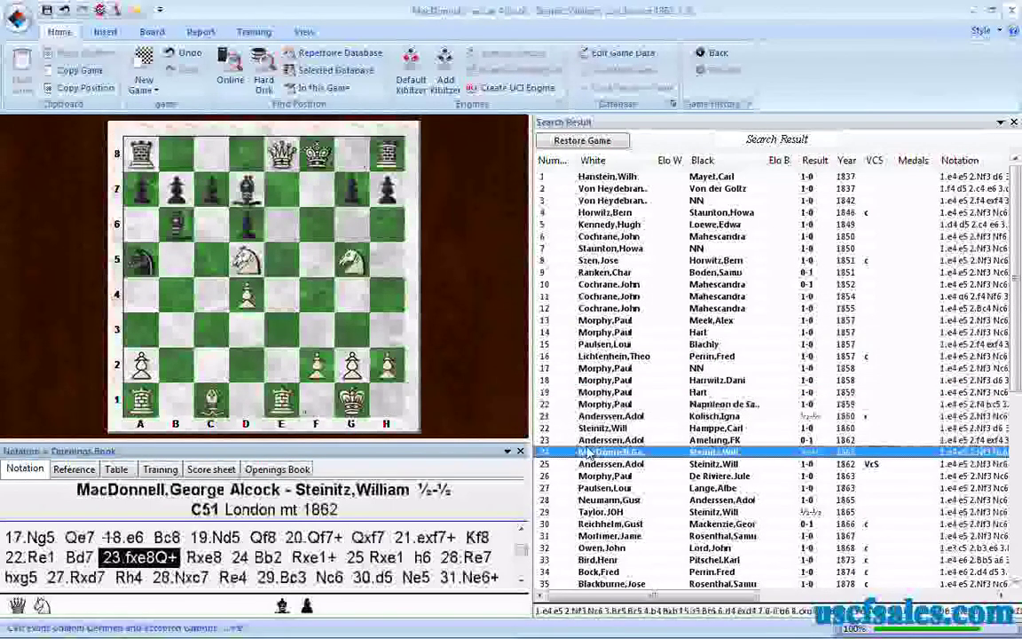
pyautogui.press('Left')
pyautogui.press('Right')
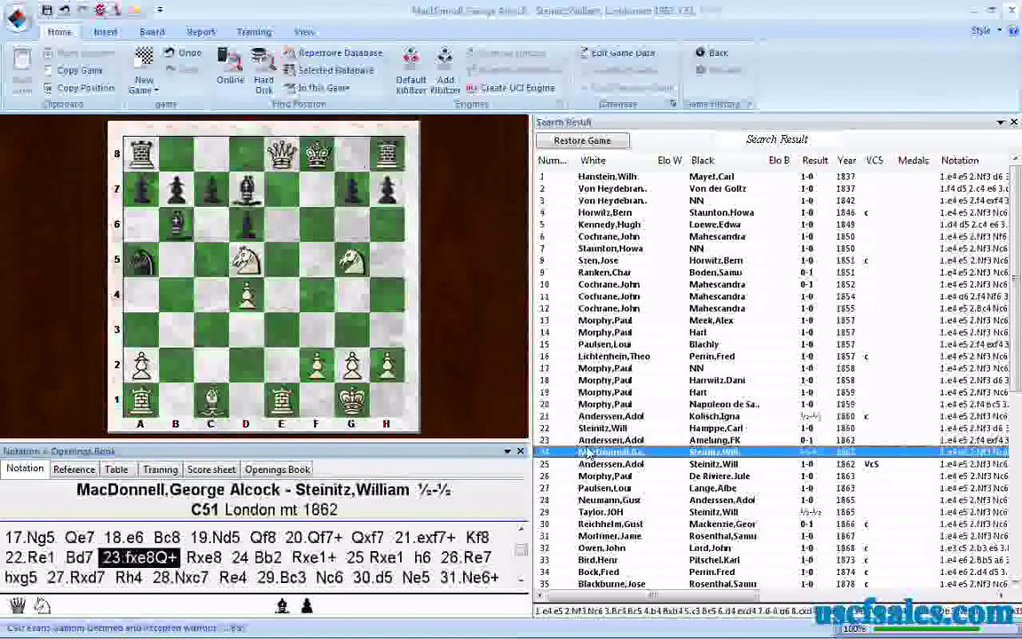
# - Open result game 27, step back to the position before 26.dxe8Q+, and close the board window
pyautogui.click(592, 488)
pyautogui.doubleClick(592, 489)
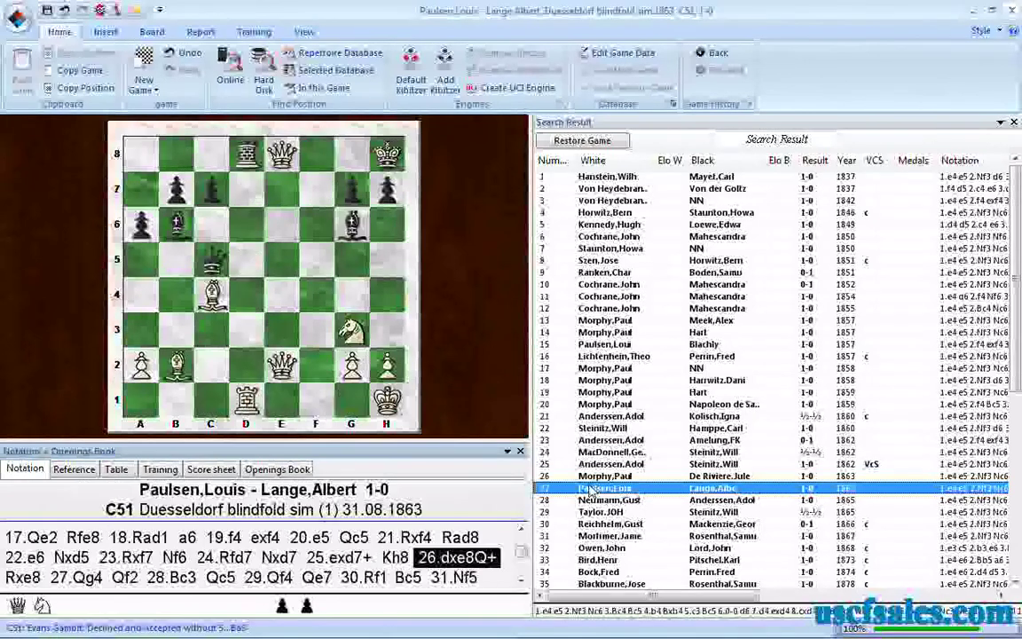
pyautogui.press('Left')
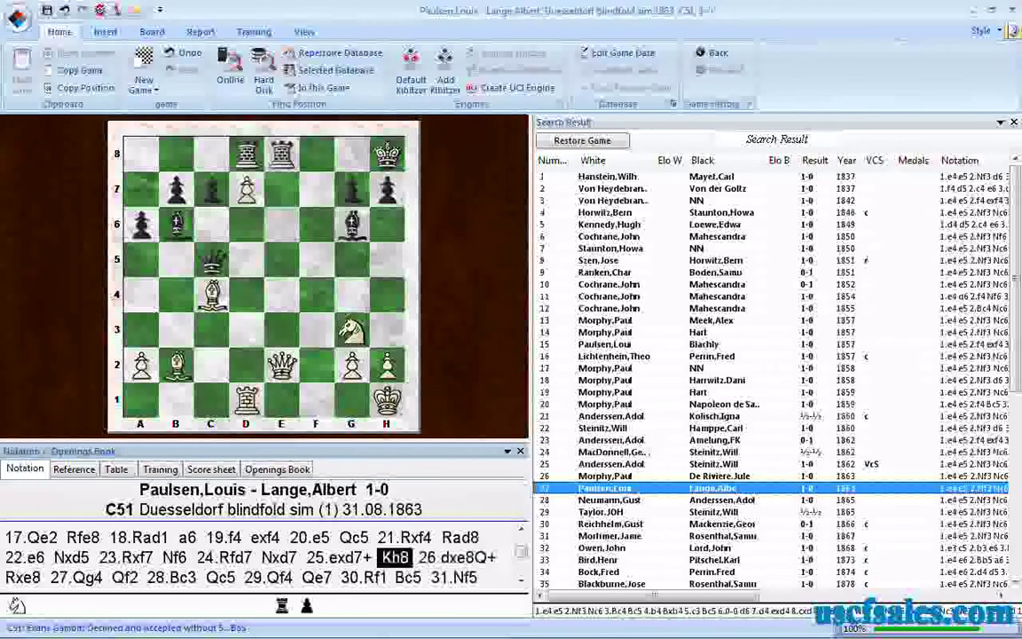
pyautogui.click(1012, 18)
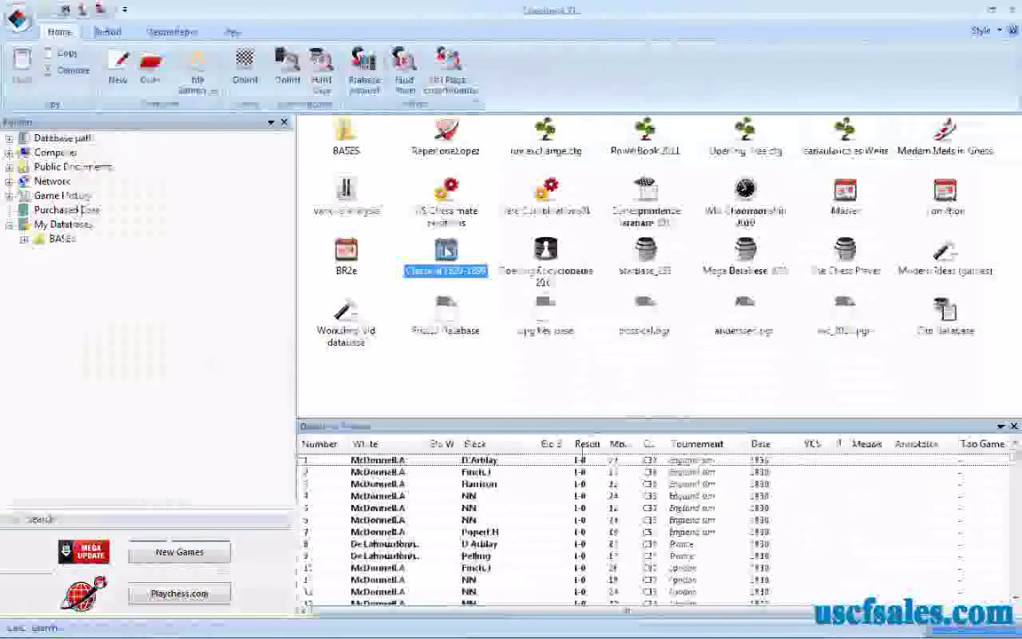
# - Search the Classical 1830-1899 database for White pawn promotions to a knight (N), with the capture condition switched off
pyautogui.rightClick(448, 255)
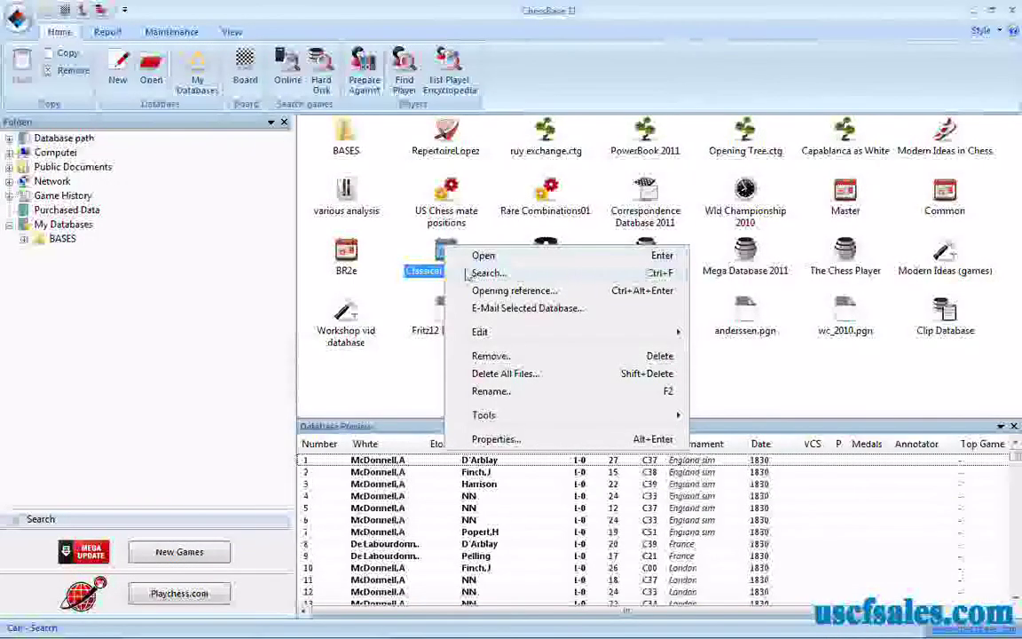
pyautogui.click(486, 272)
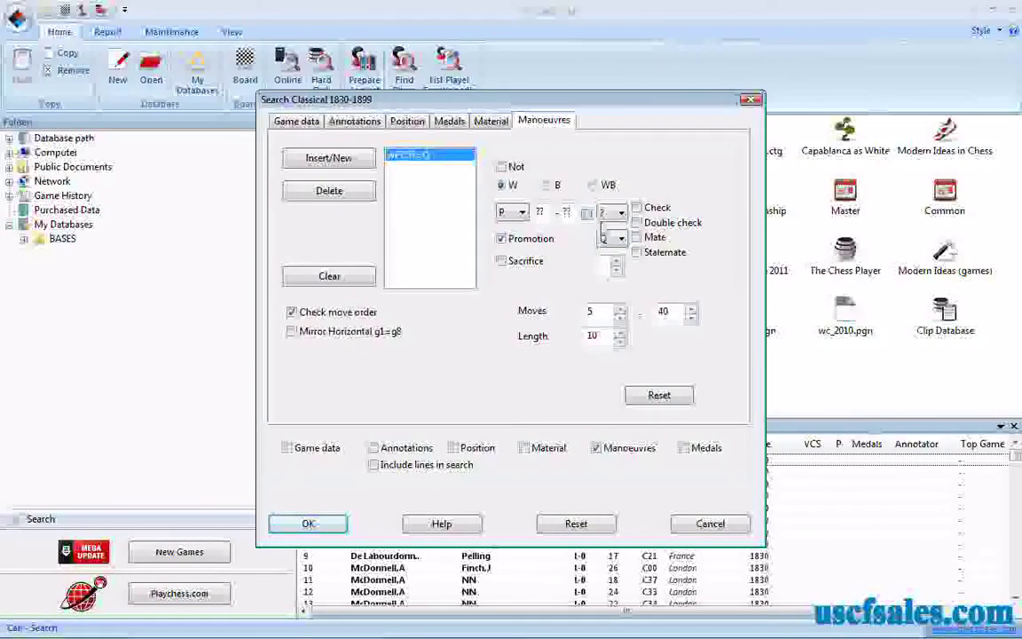
pyautogui.click(611, 239)
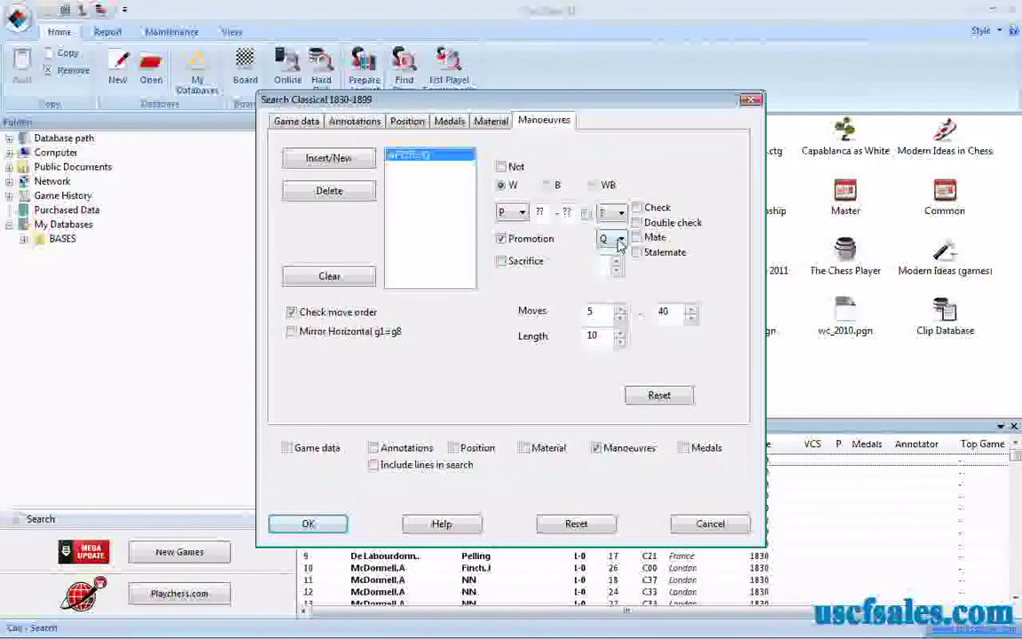
pyautogui.click(620, 240)
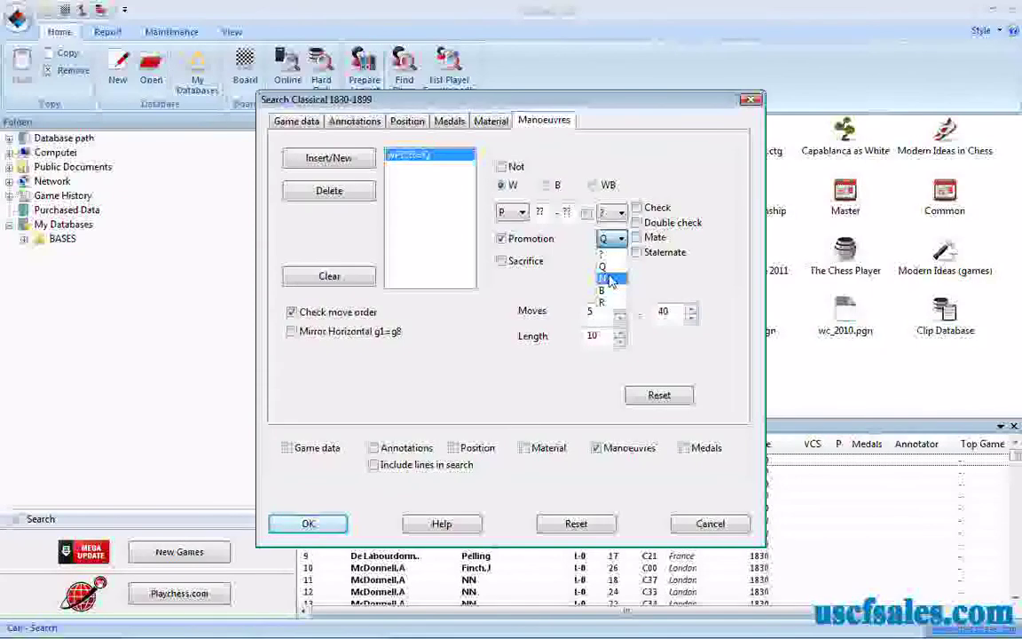
pyautogui.click(610, 280)
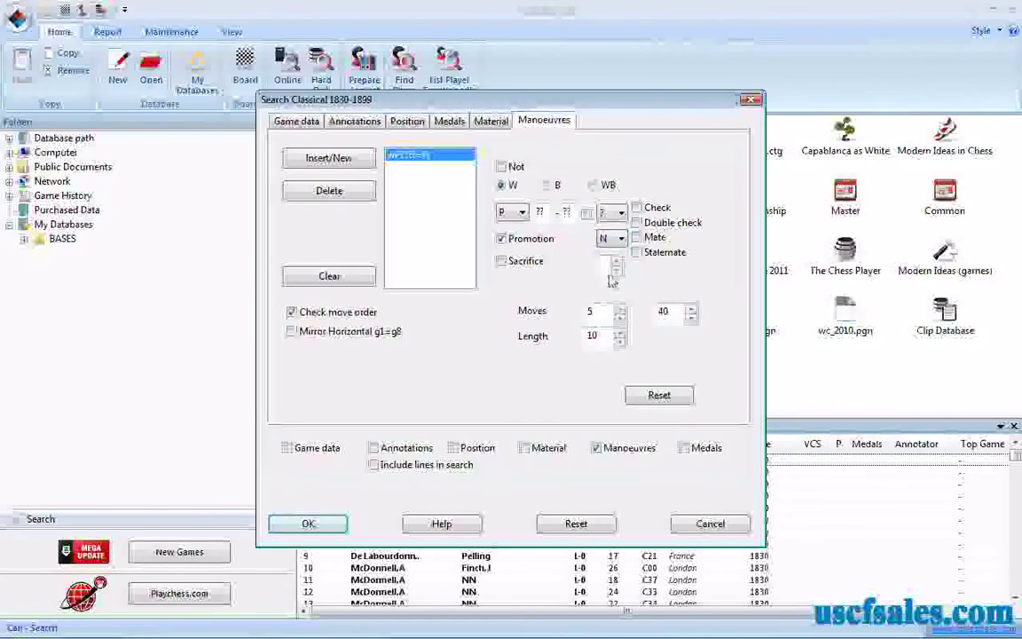
pyautogui.click(310, 523)
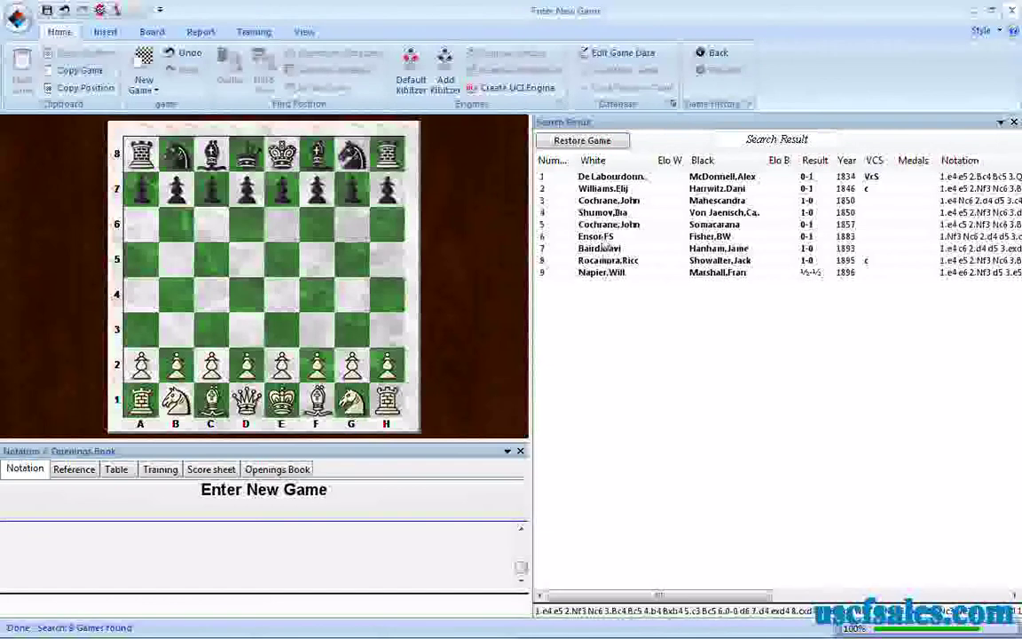
# - Open game 6 from the knight-promotion results to view the move 20.bxc8N+
pyautogui.doubleClick(603, 238)
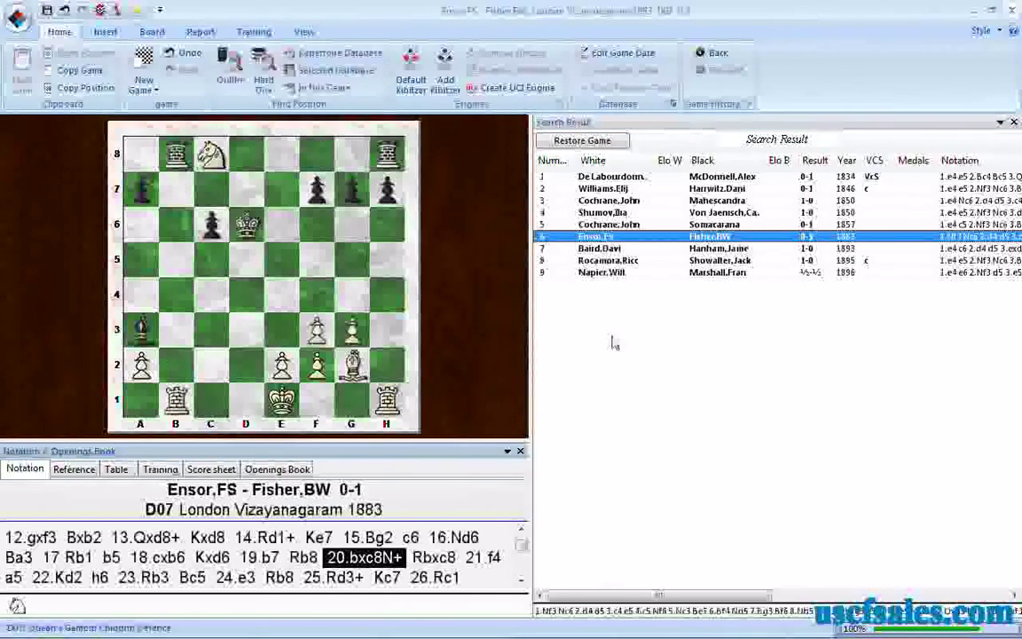
# - Replay the knight promotion 20.bxc8N+ in game 6, and view result game 8 before closing the board window
pyautogui.press('Left')
pyautogui.press('Right')
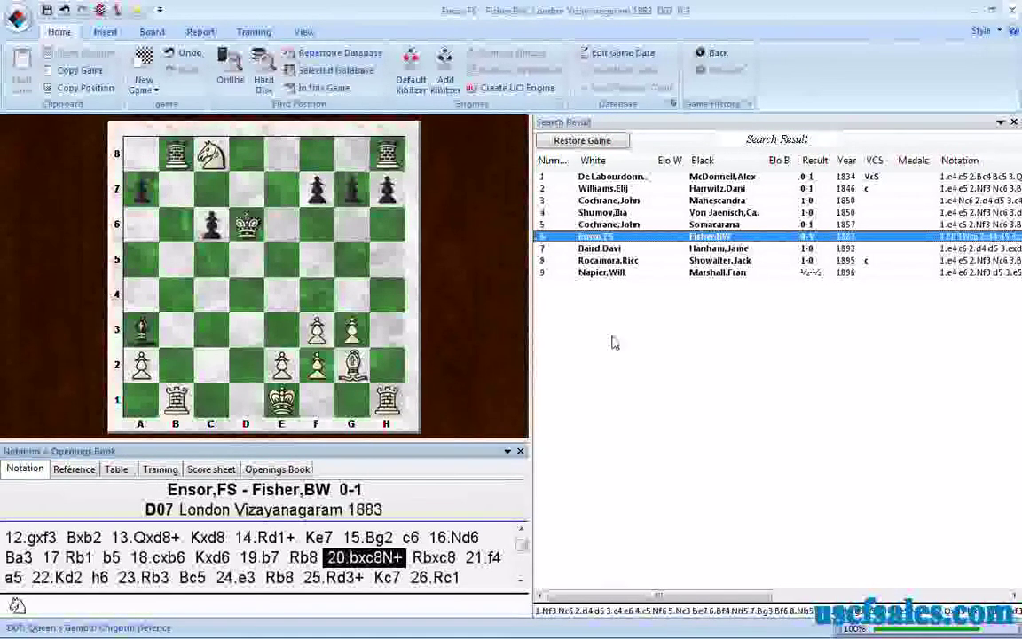
pyautogui.doubleClick(608, 261)
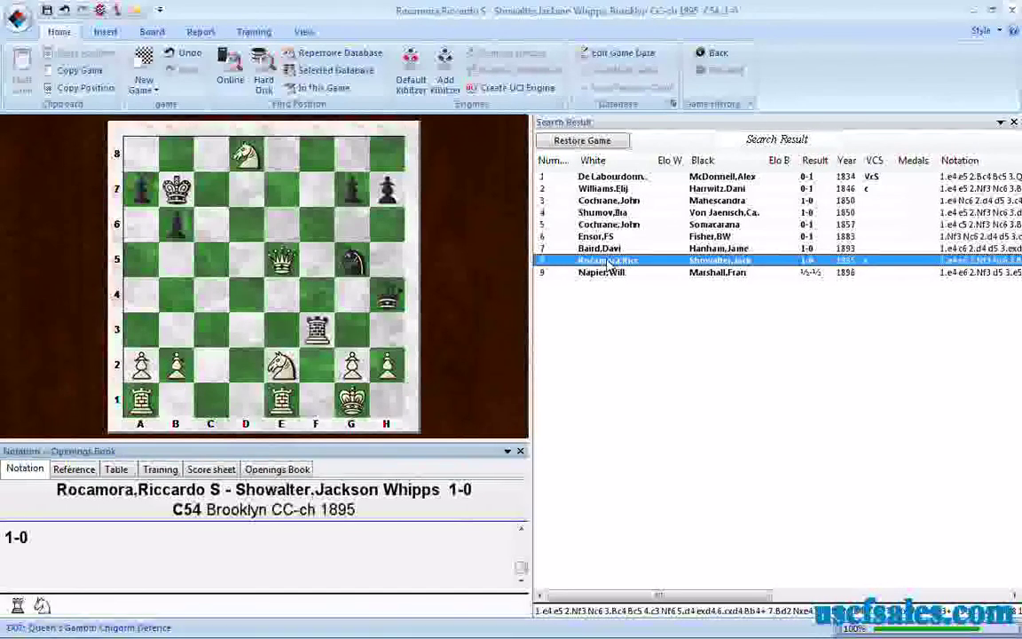
pyautogui.click(1013, 12)
# - Set the Manoeuvres search of the Classical 1830-1899 database to White pawn promotions to a rook (R)
pyautogui.rightClick(454, 266)
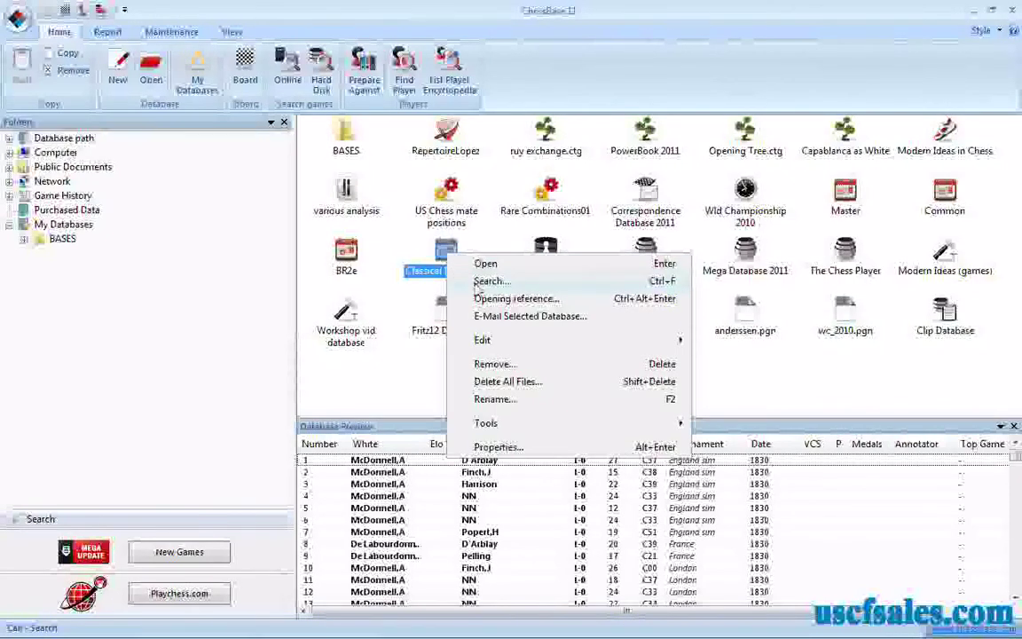
pyautogui.click(477, 283)
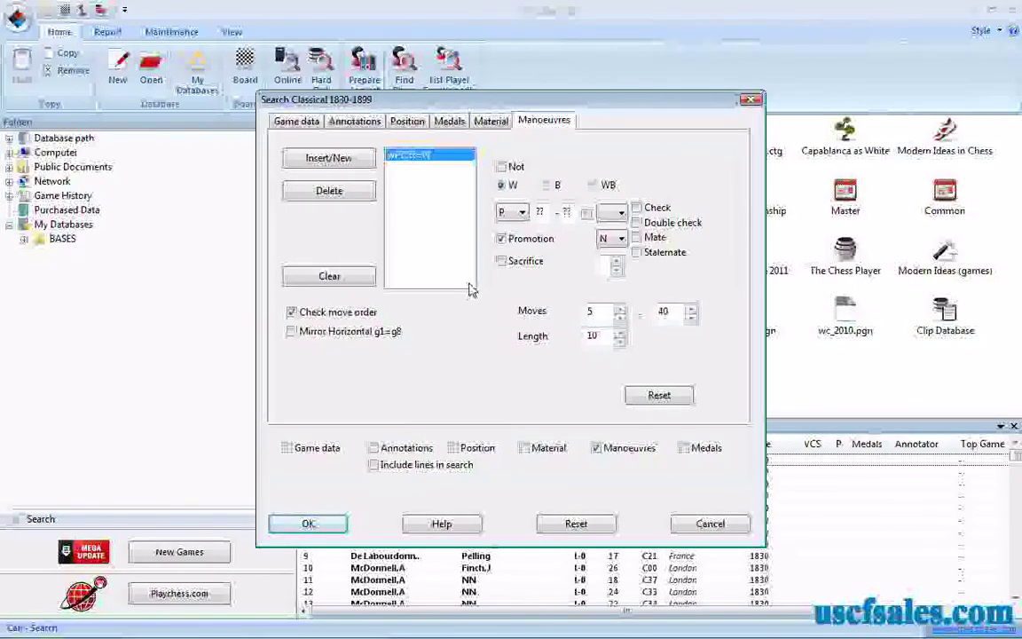
pyautogui.click(622, 241)
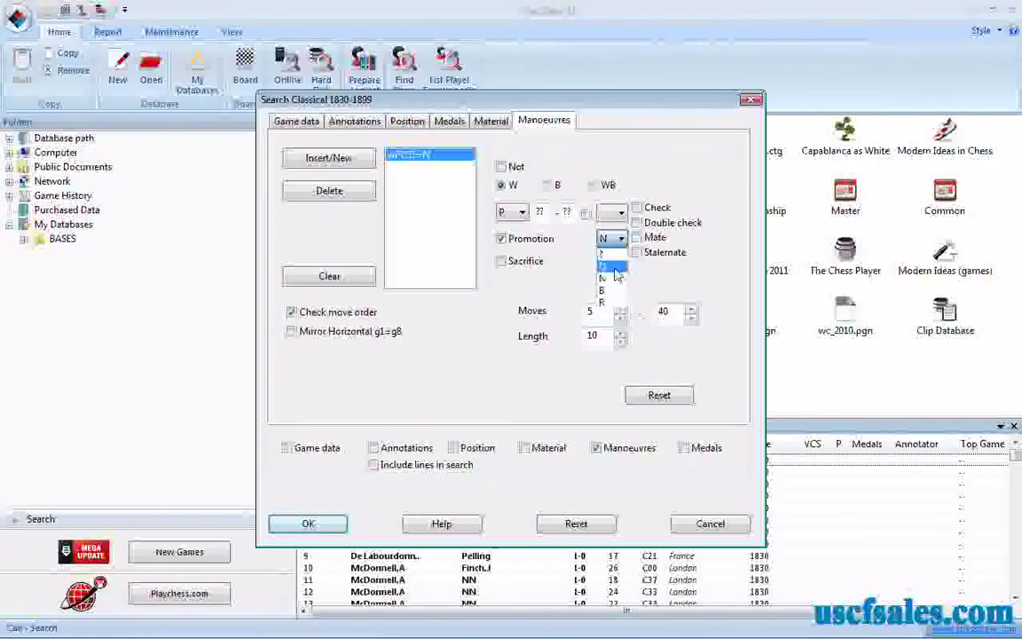
pyautogui.click(606, 266)
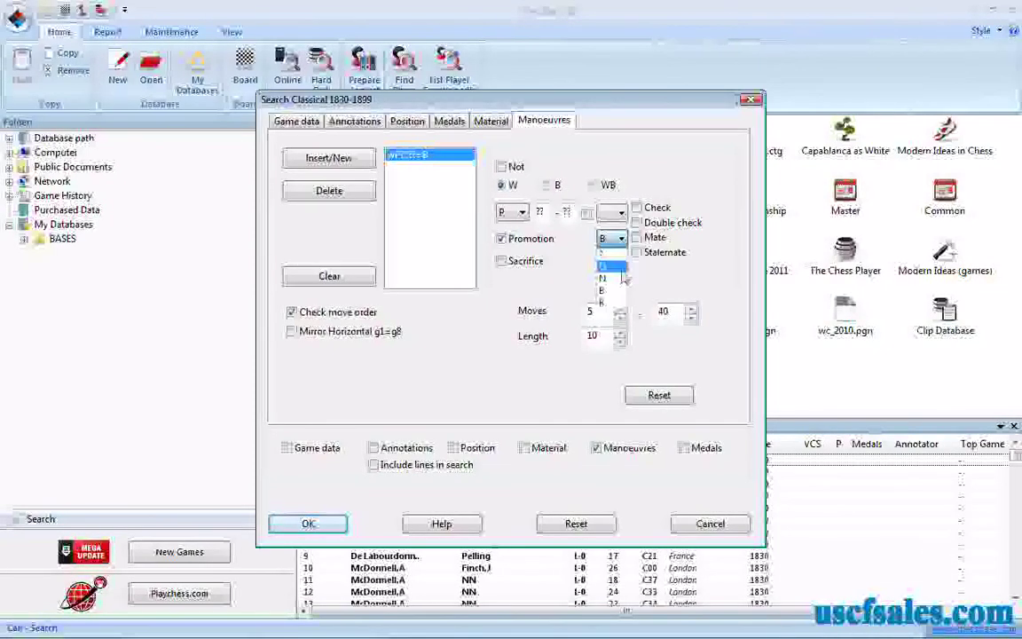
pyautogui.click(604, 302)
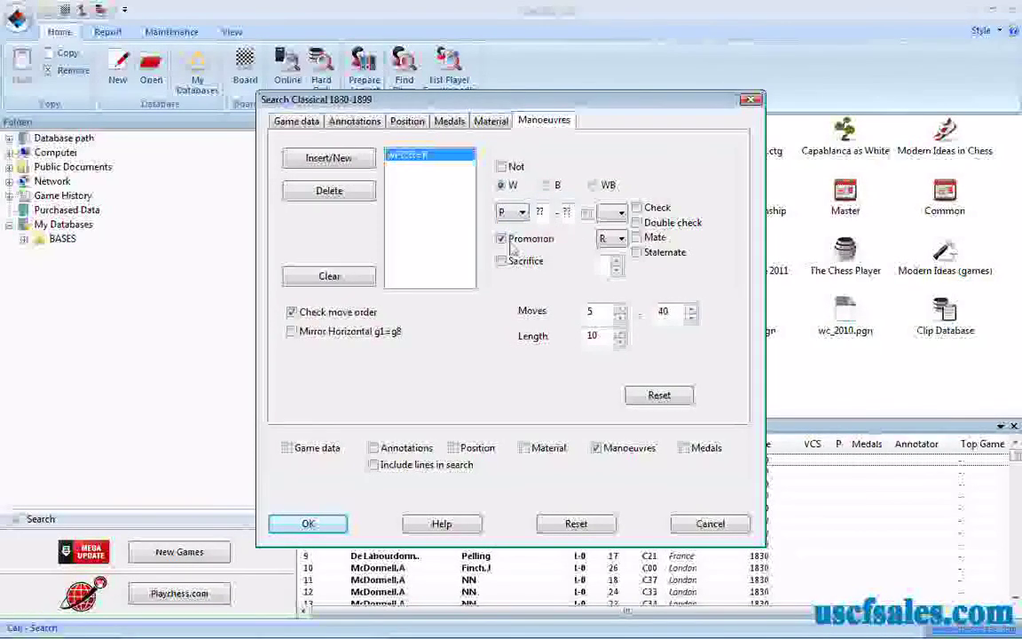
pyautogui.click(613, 238)
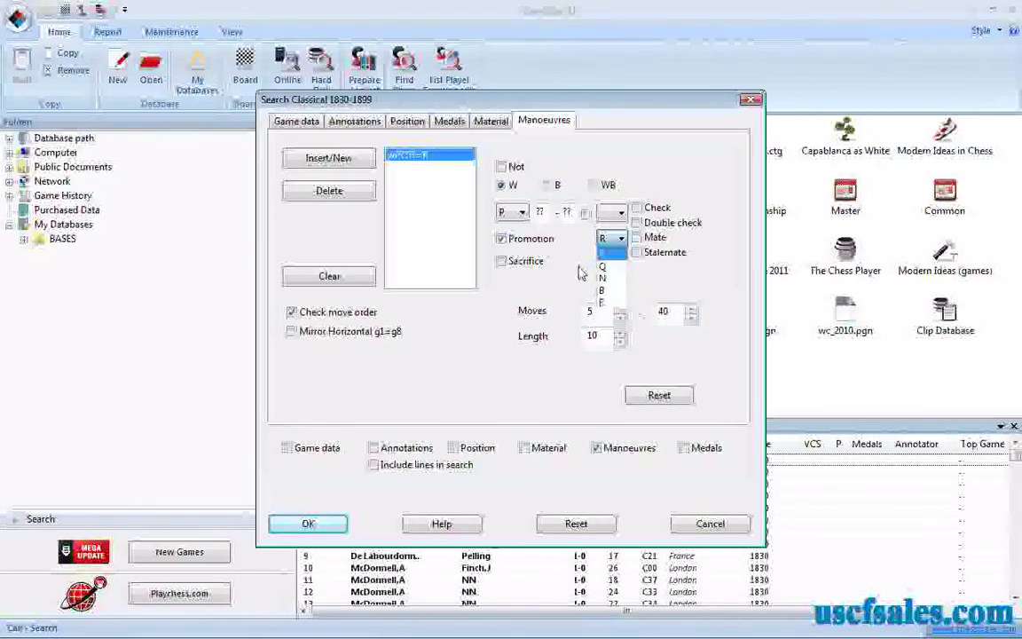
pyautogui.click(607, 303)
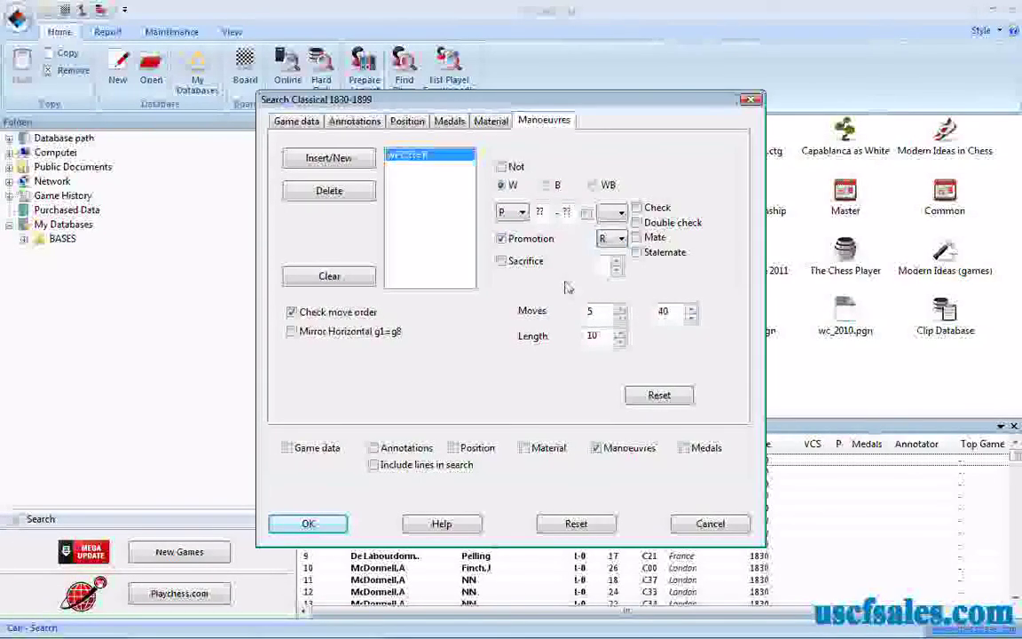